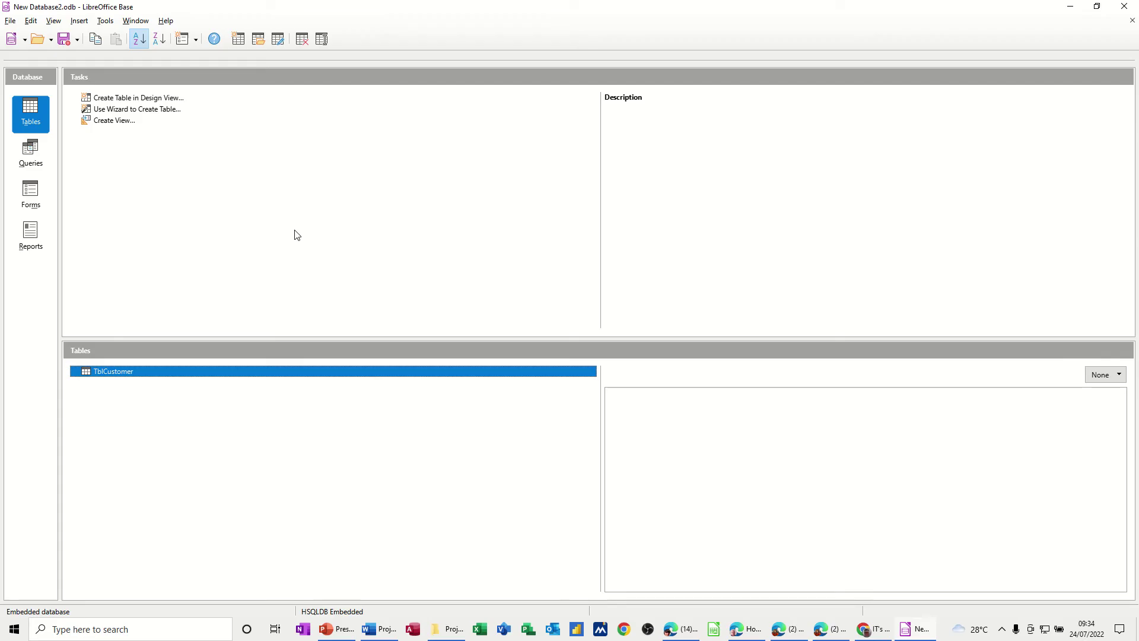
# Look over TblCustomer's records, then start a new table from the Products sample.
pyautogui.doubleClick(109, 372)
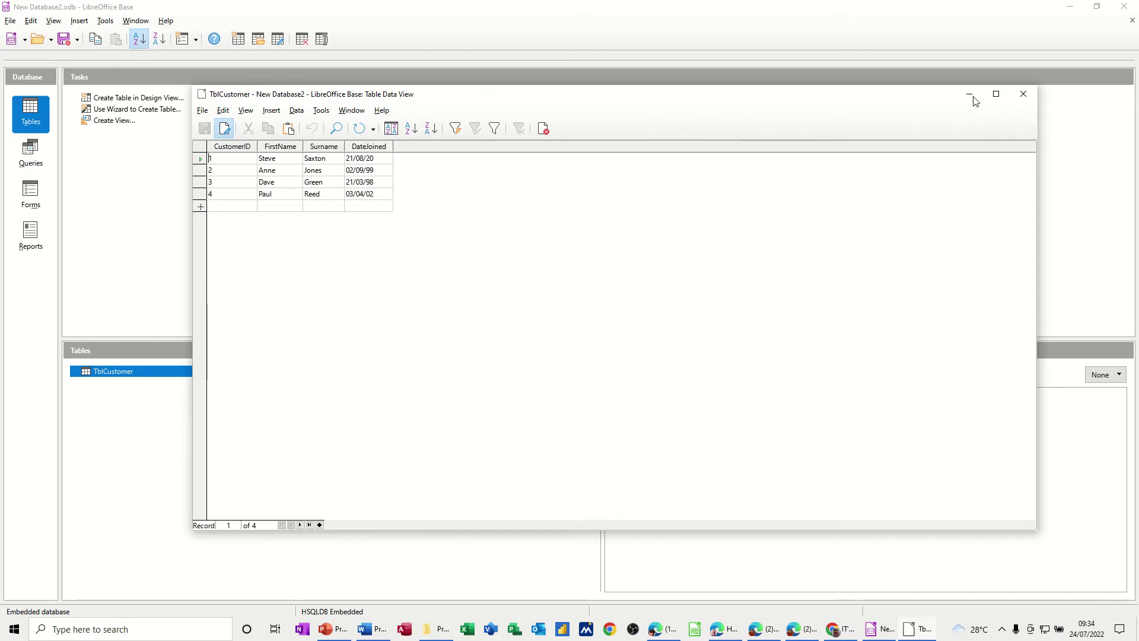
pyautogui.click(1021, 104)
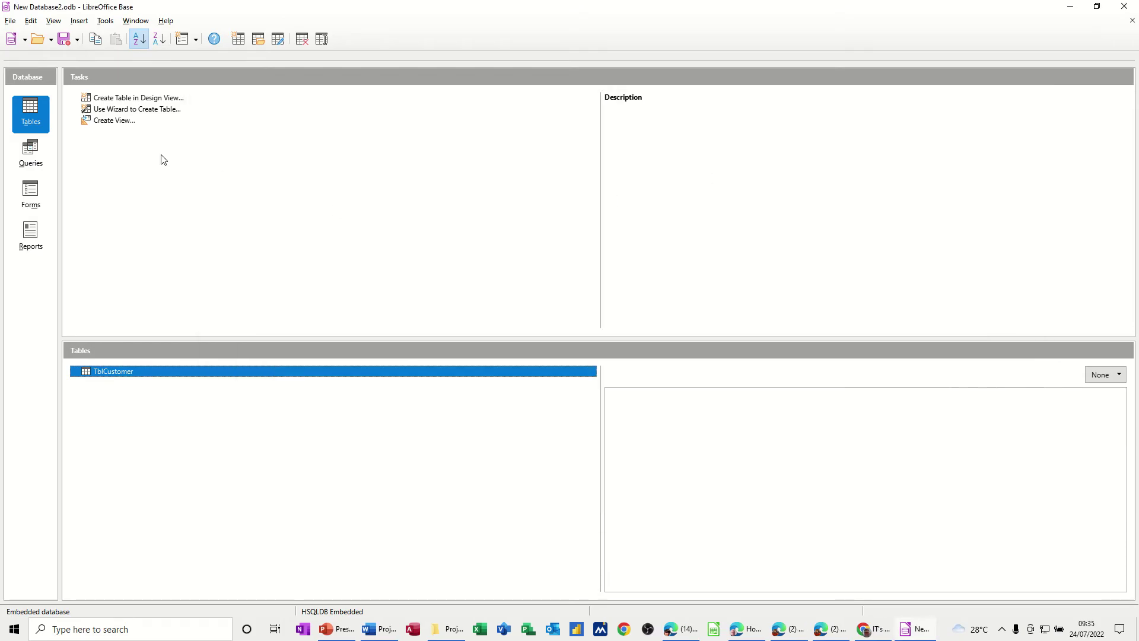
pyautogui.click(126, 112)
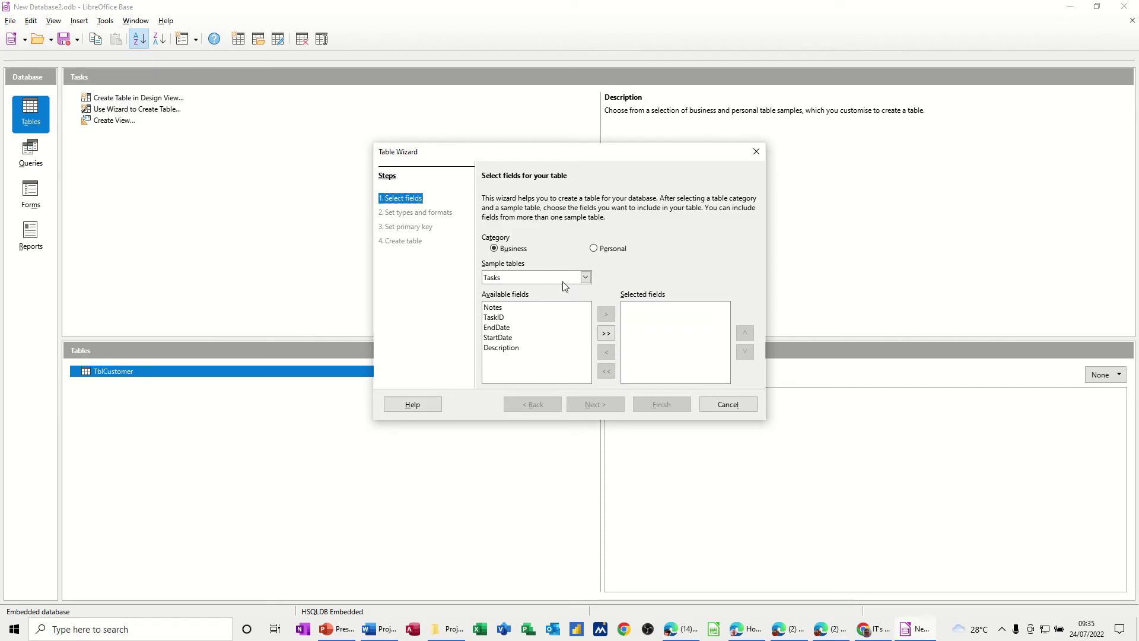
pyautogui.click(585, 278)
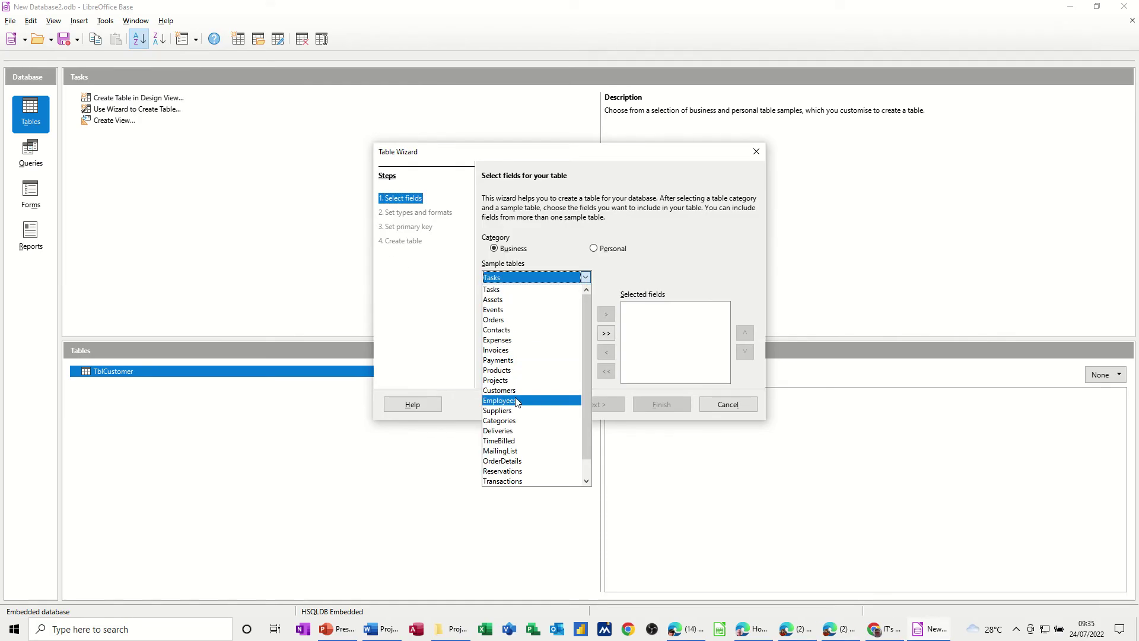
pyautogui.click(496, 371)
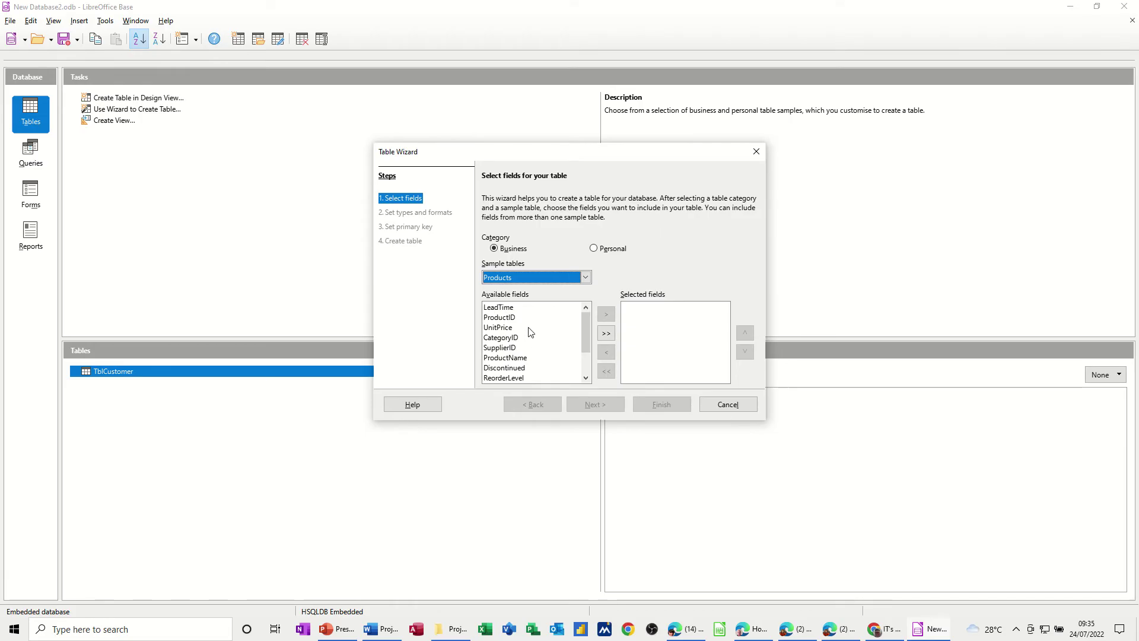
# Add ProductID, ProductName and UnitPrice to the selected fields.
pyautogui.click(505, 318)
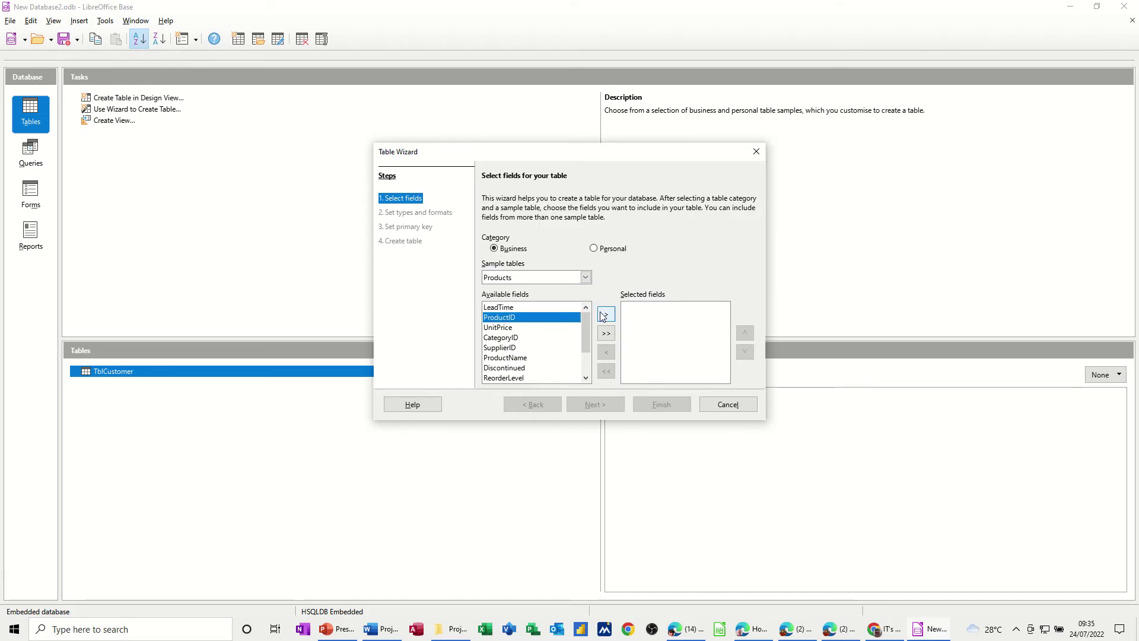
pyautogui.doubleClick(515, 318)
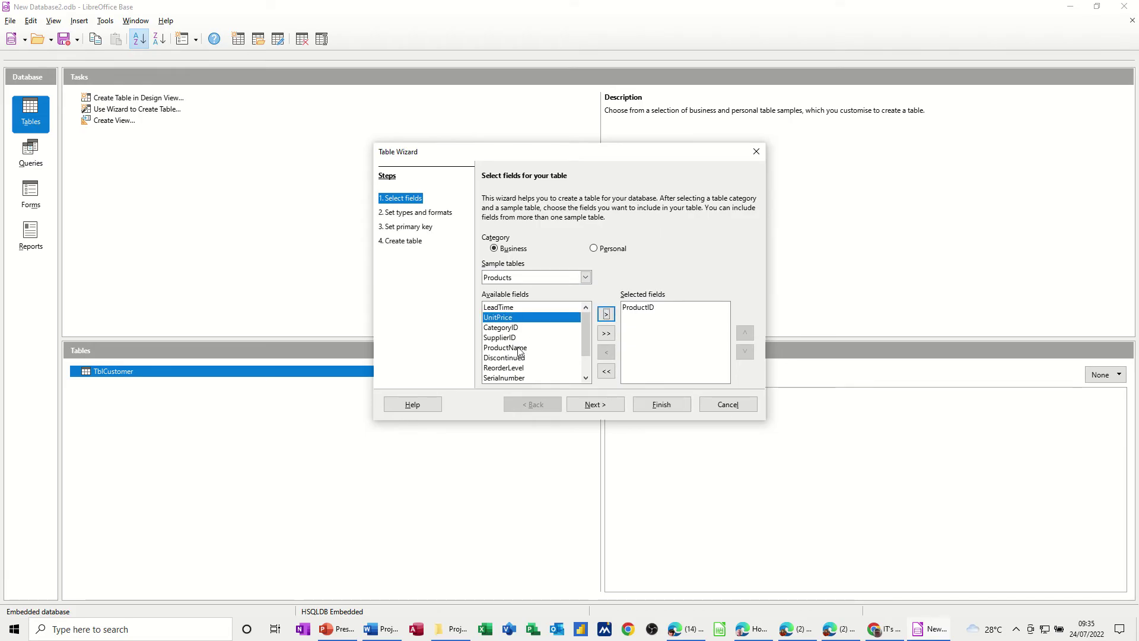
pyautogui.click(518, 351)
pyautogui.click(606, 314)
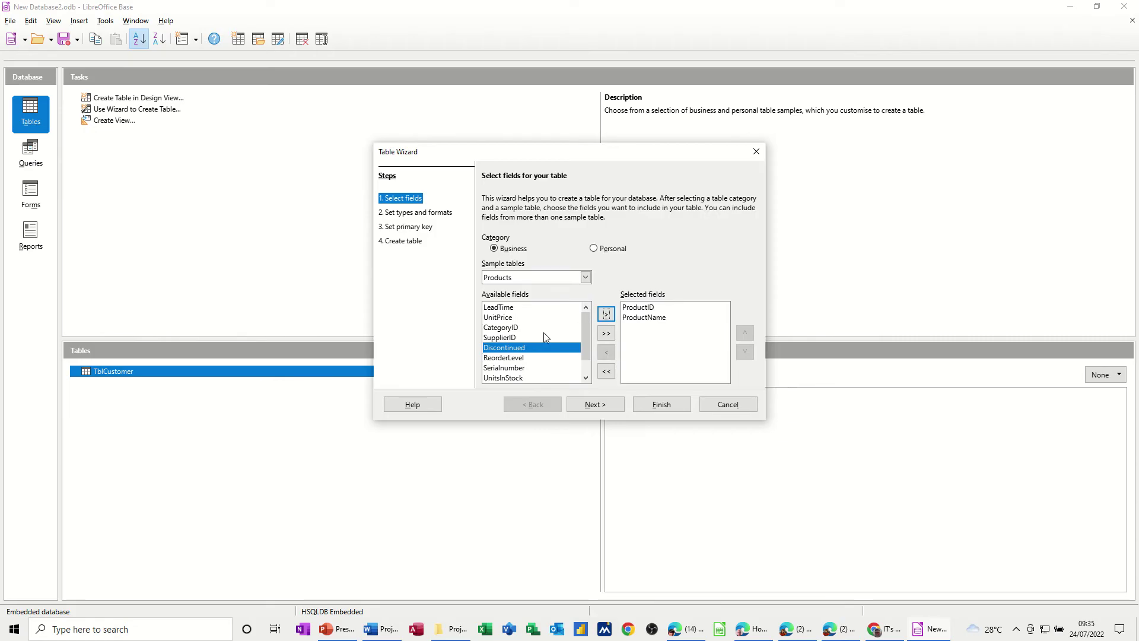
pyautogui.scroll(-1, 532, 367)
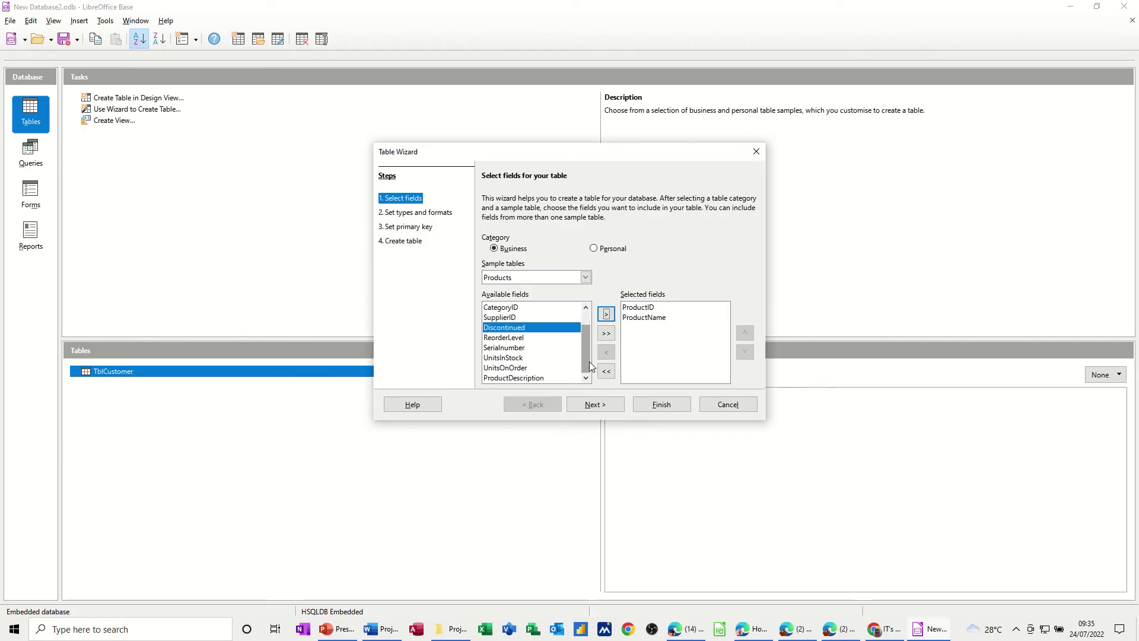
pyautogui.moveTo(586, 364); pyautogui.dragTo(586, 354)
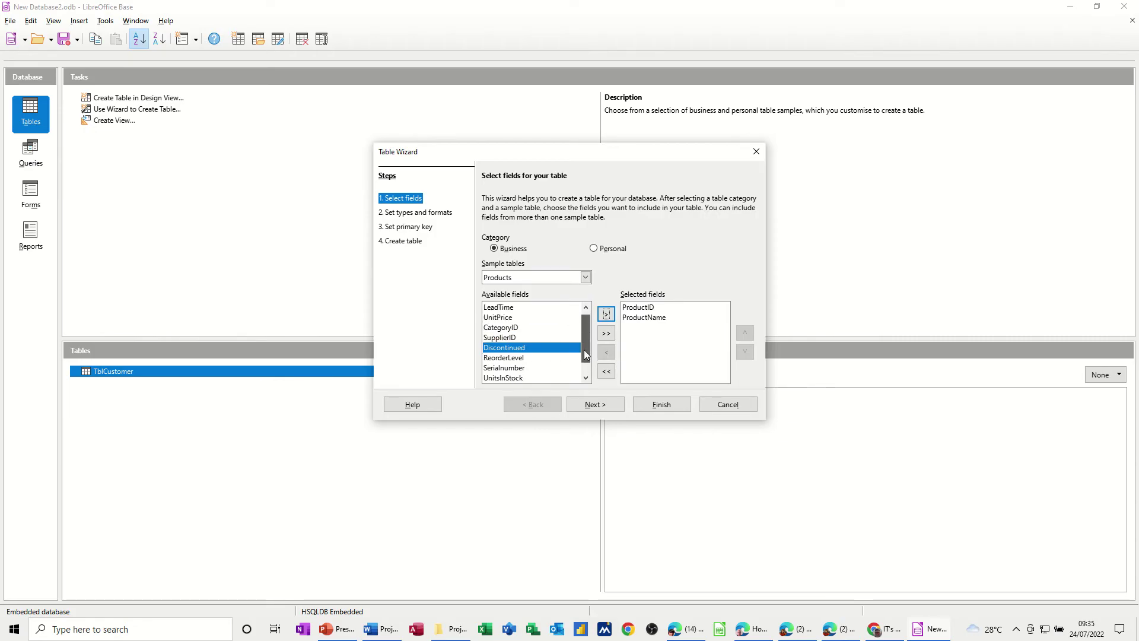
pyautogui.click(499, 318)
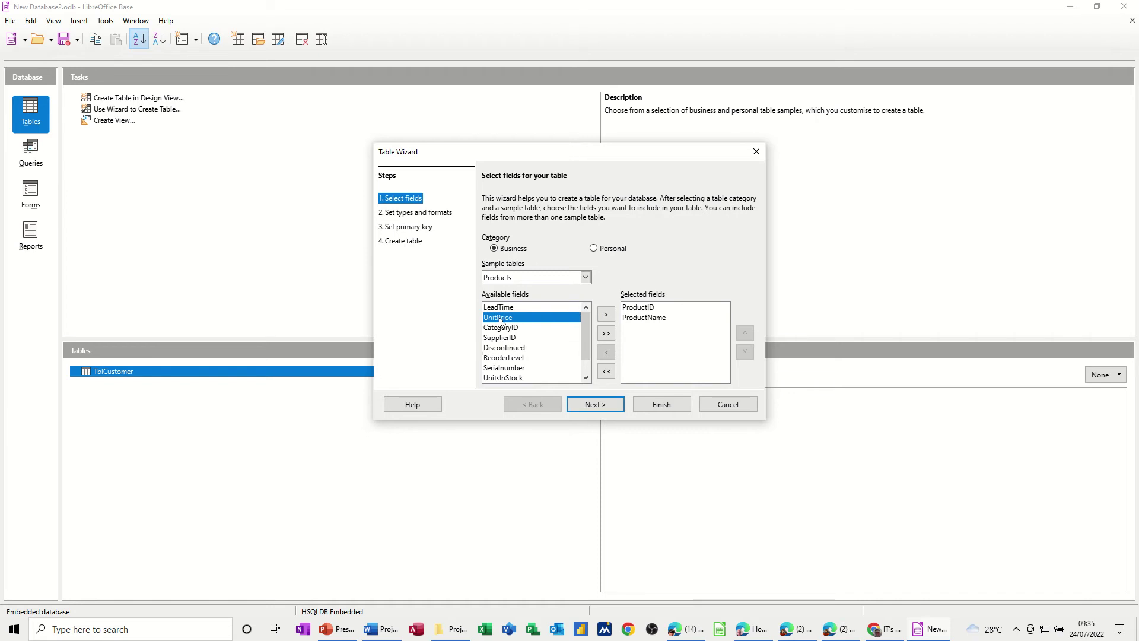
pyautogui.click(606, 316)
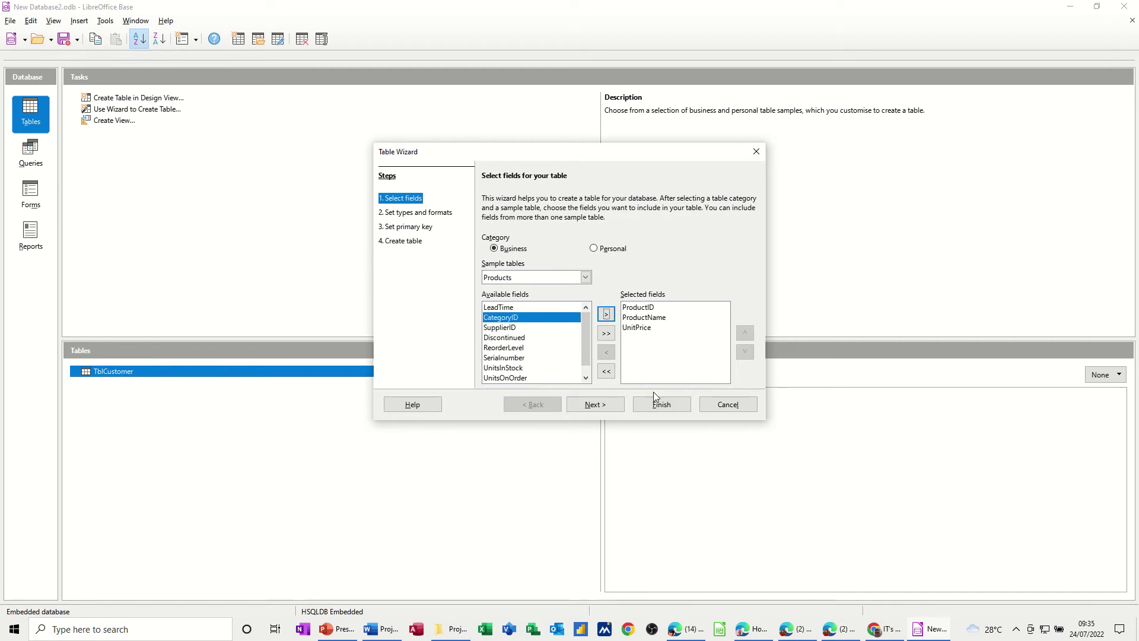
# Review the field types of ProductID, ProductName and UnitPrice.
pyautogui.click(611, 404)
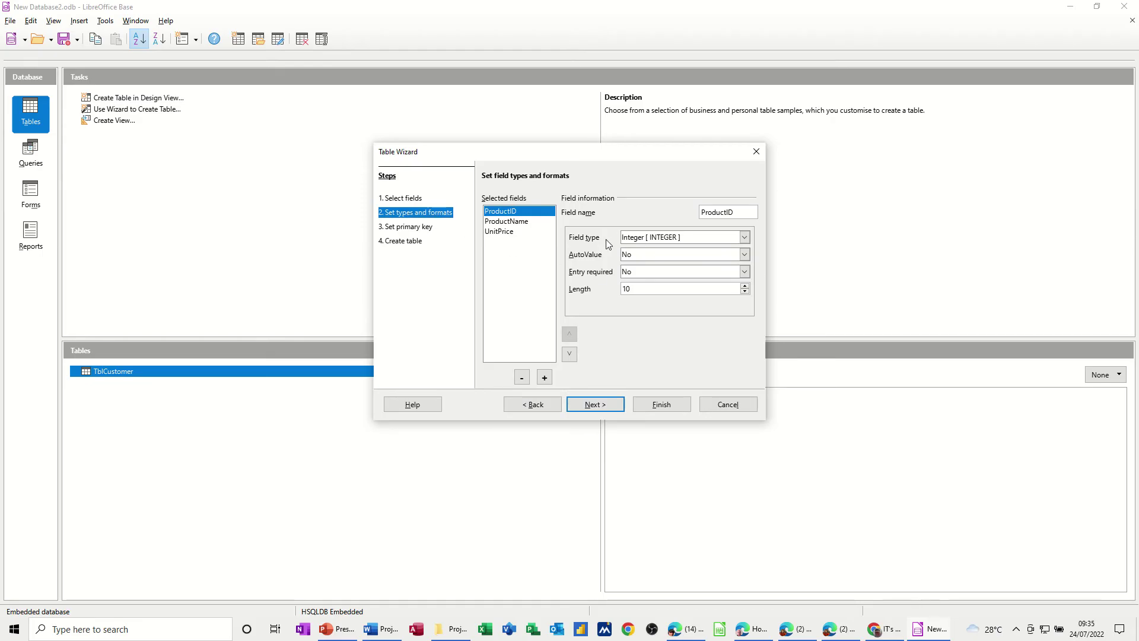
pyautogui.click(507, 221)
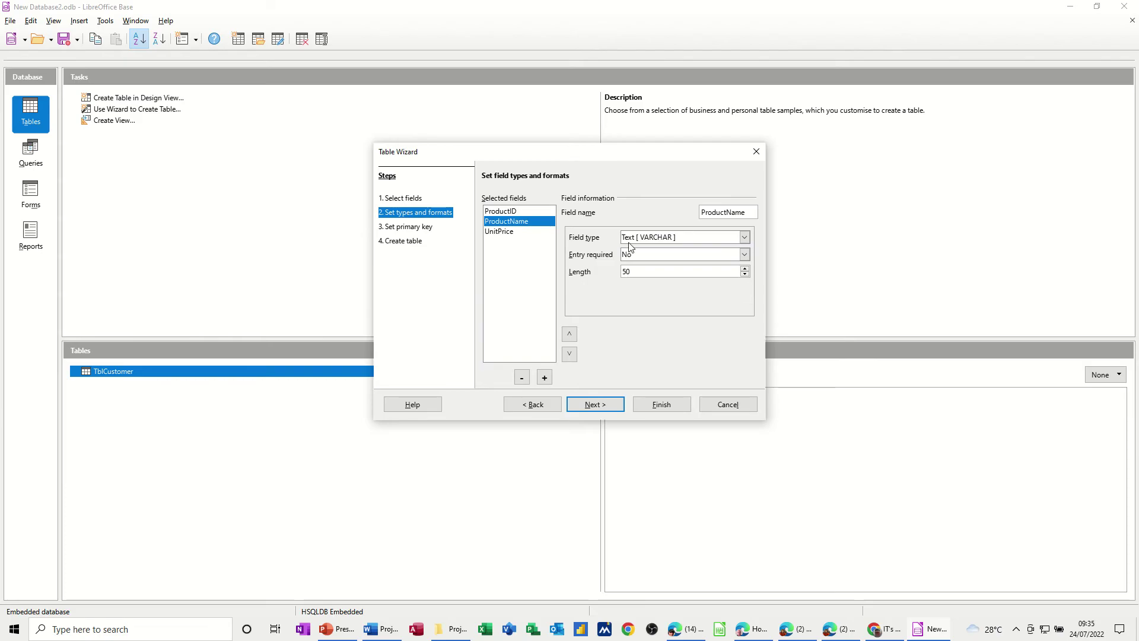
pyautogui.click(508, 231)
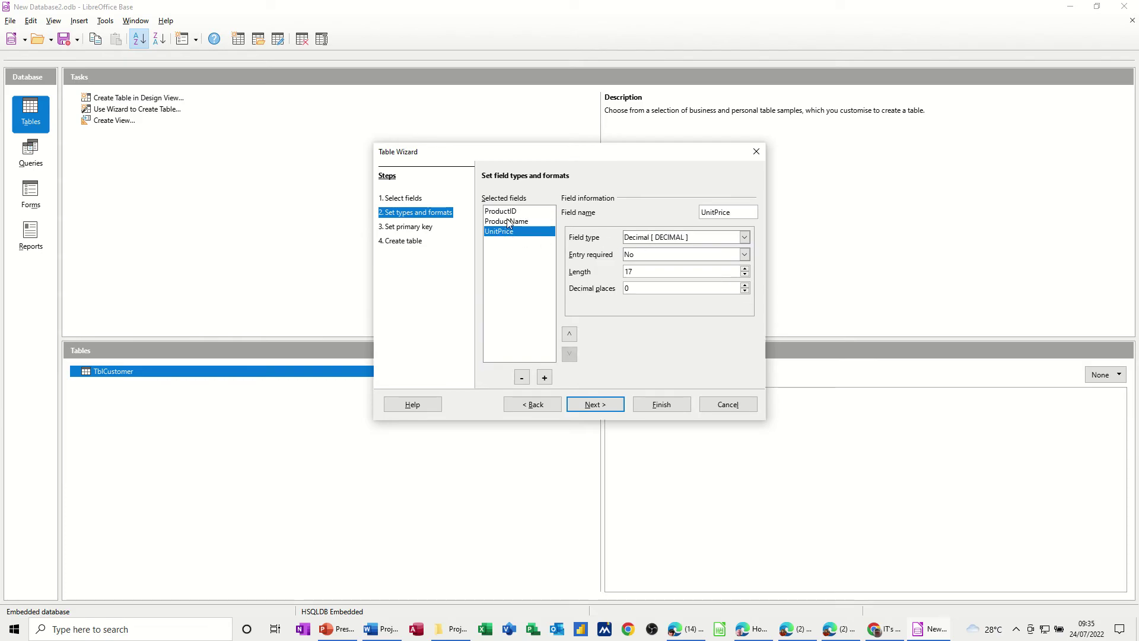
pyautogui.click(506, 212)
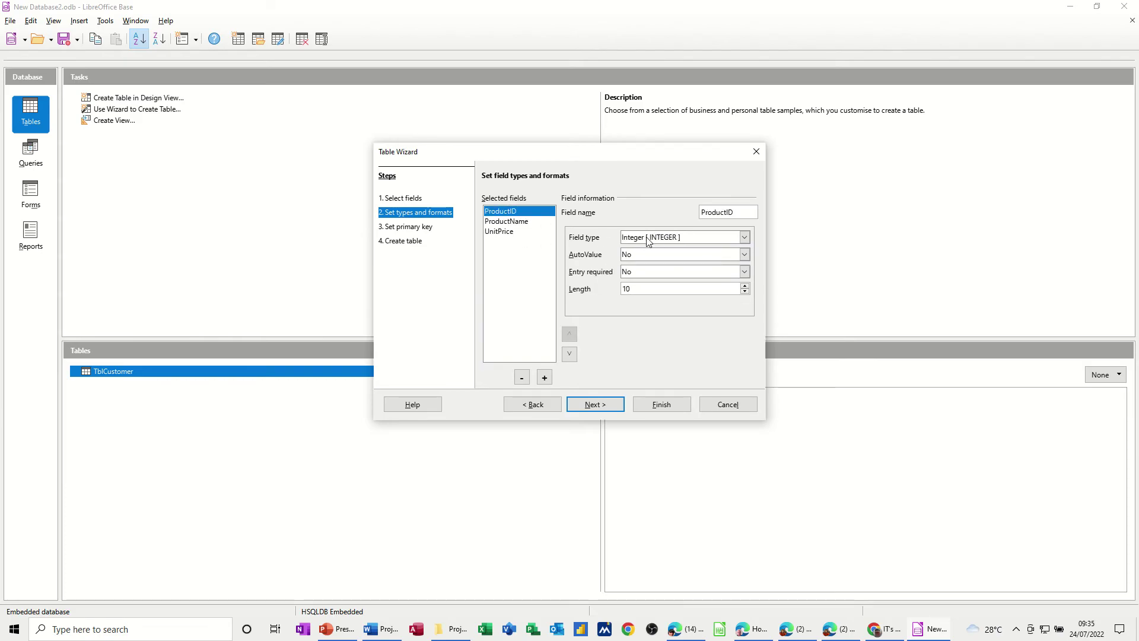
# Use the existing ProductID field as the primary key.
pyautogui.click(596, 407)
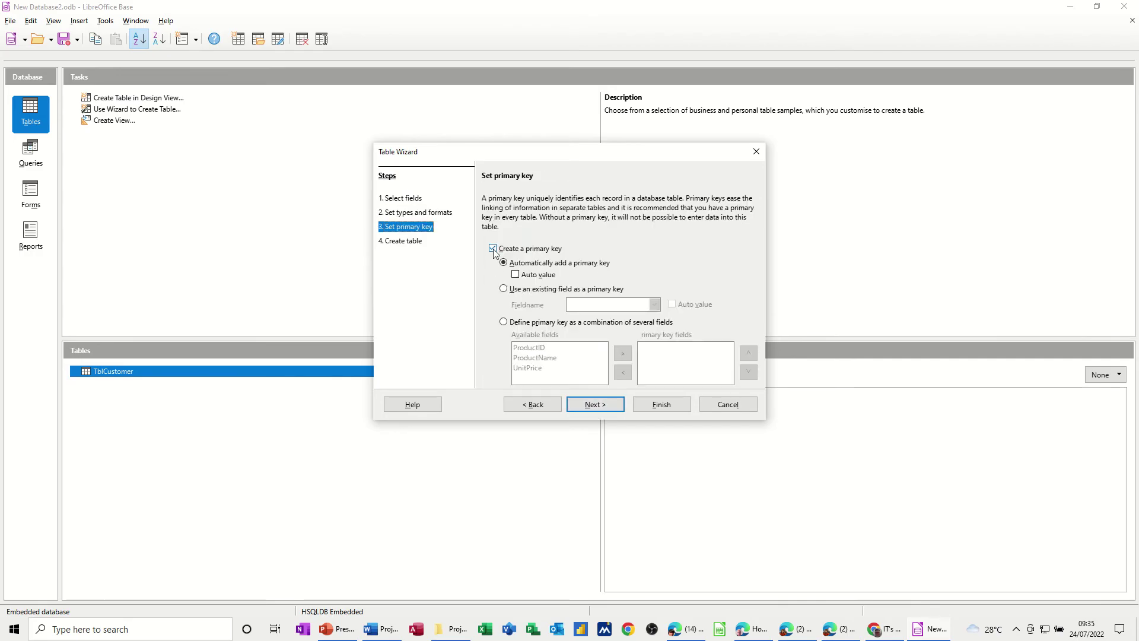
pyautogui.click(505, 291)
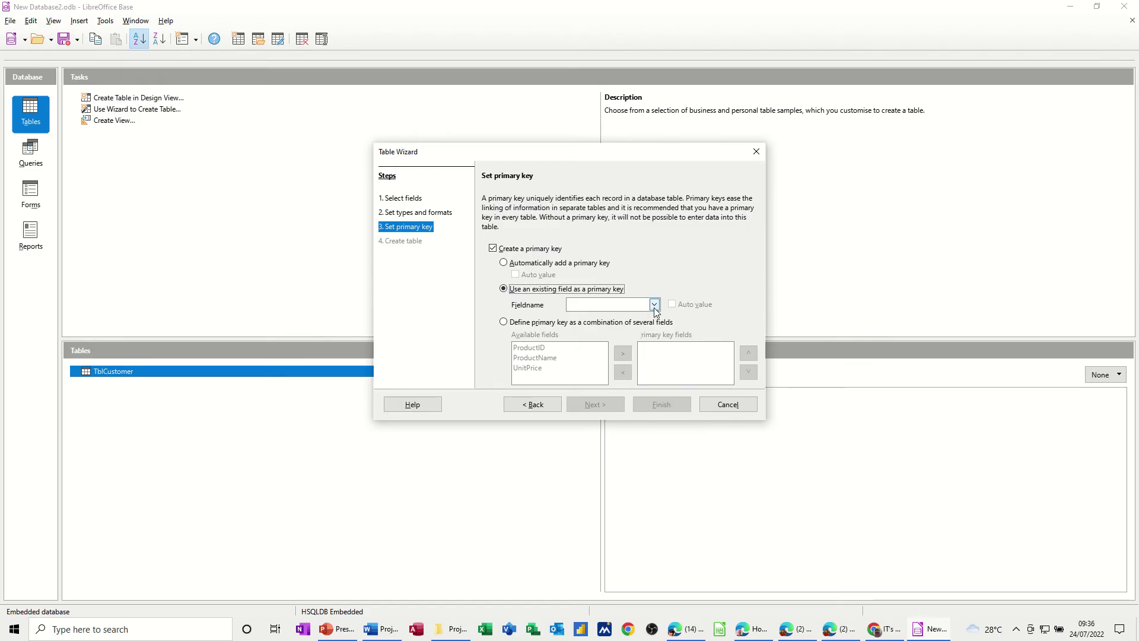
pyautogui.click(654, 305)
pyautogui.click(632, 318)
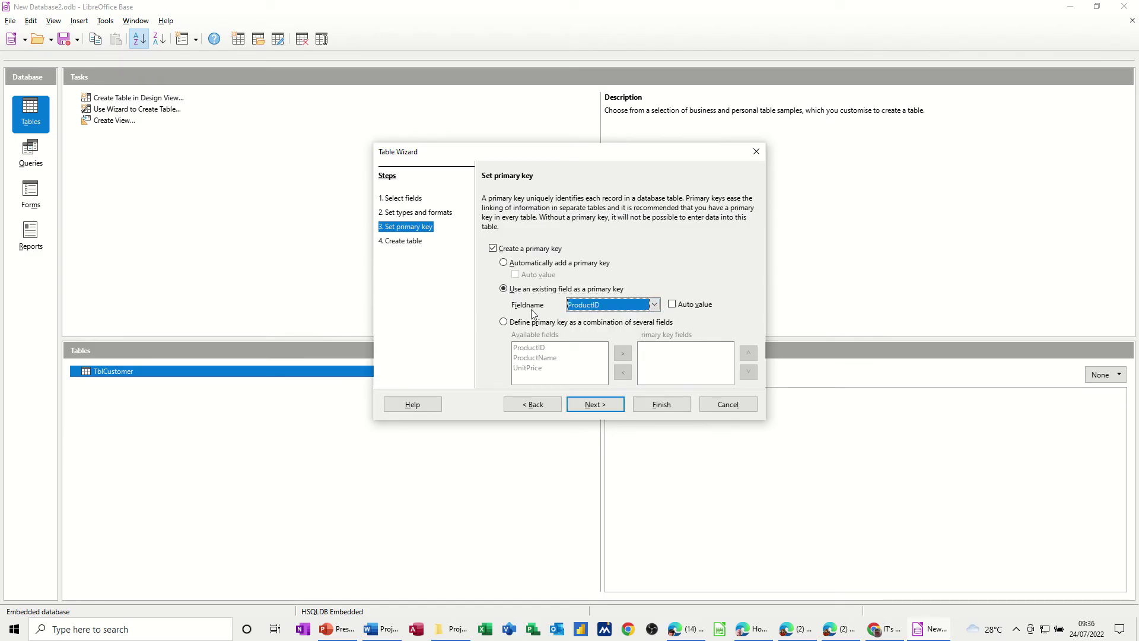
# Name the table TblProducts and finish the wizard.
pyautogui.click(594, 407)
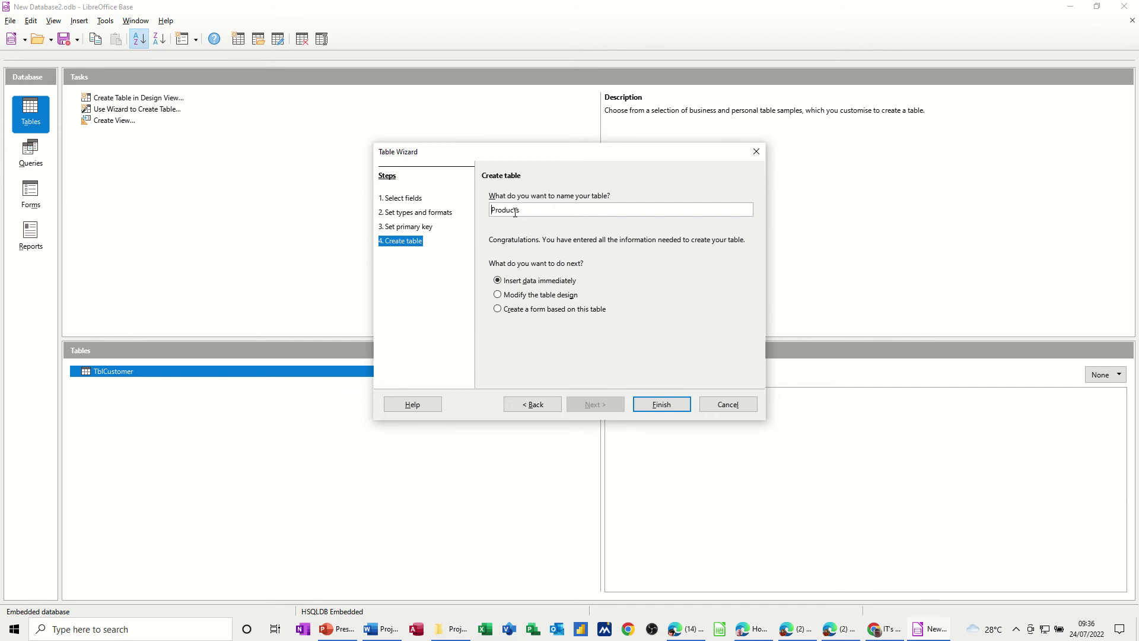
pyautogui.write('Tbl')
pyautogui.click(656, 407)
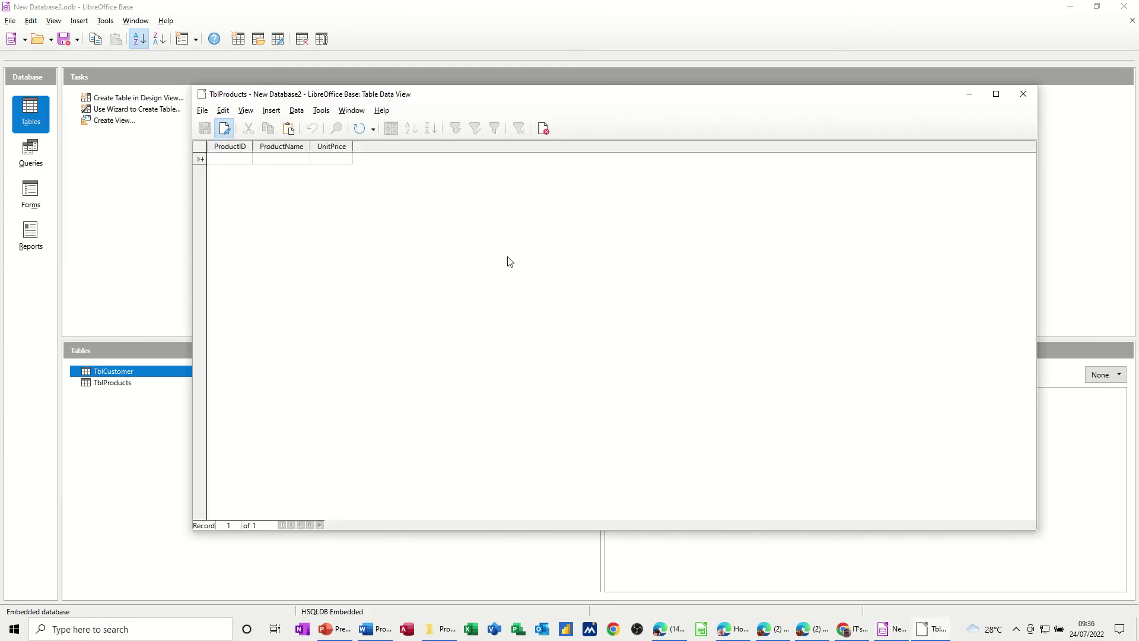
# Enter Excel and Access at 250, Word and PowerPoint at 200, save and close.
pyautogui.write('1')
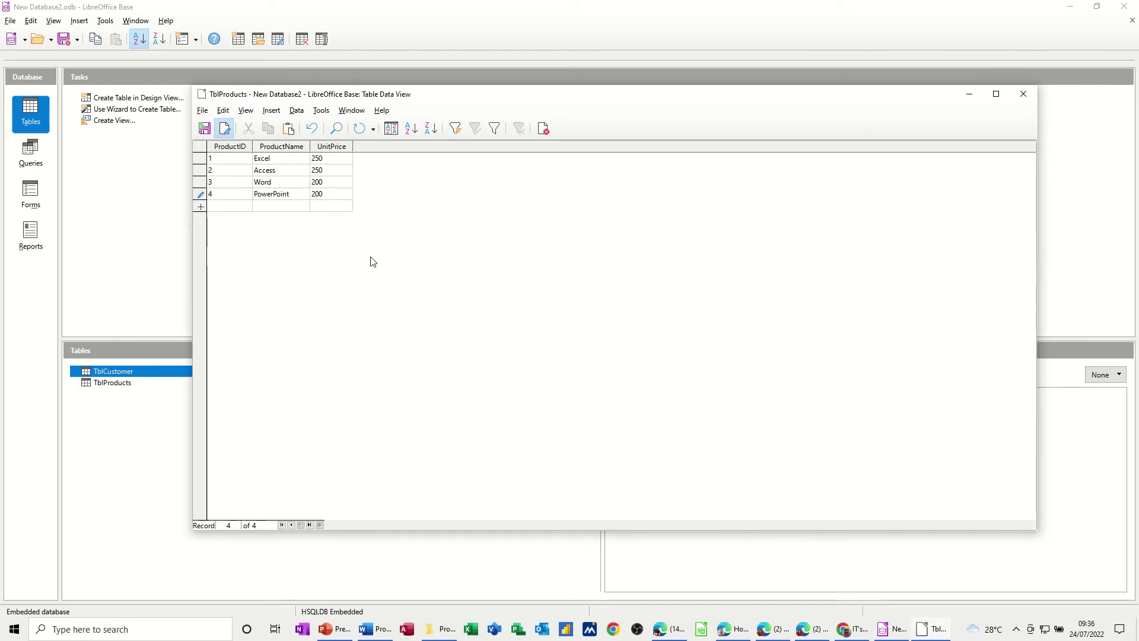
pyautogui.click(204, 129)
pyautogui.click(545, 130)
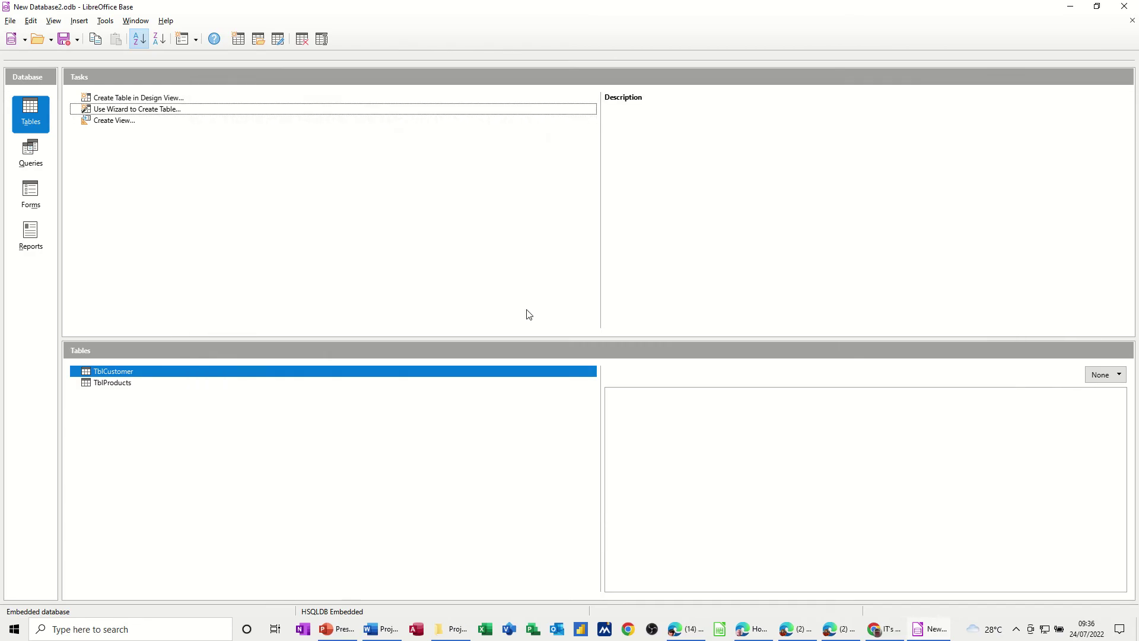
pyautogui.doubleClick(115, 371)
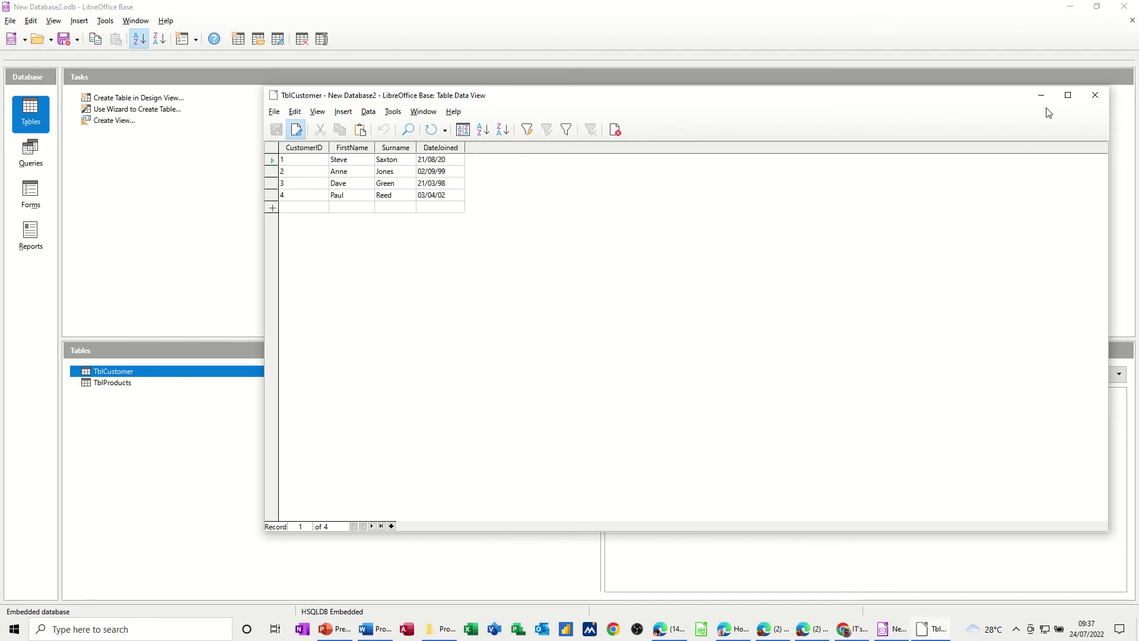
pyautogui.click(1096, 95)
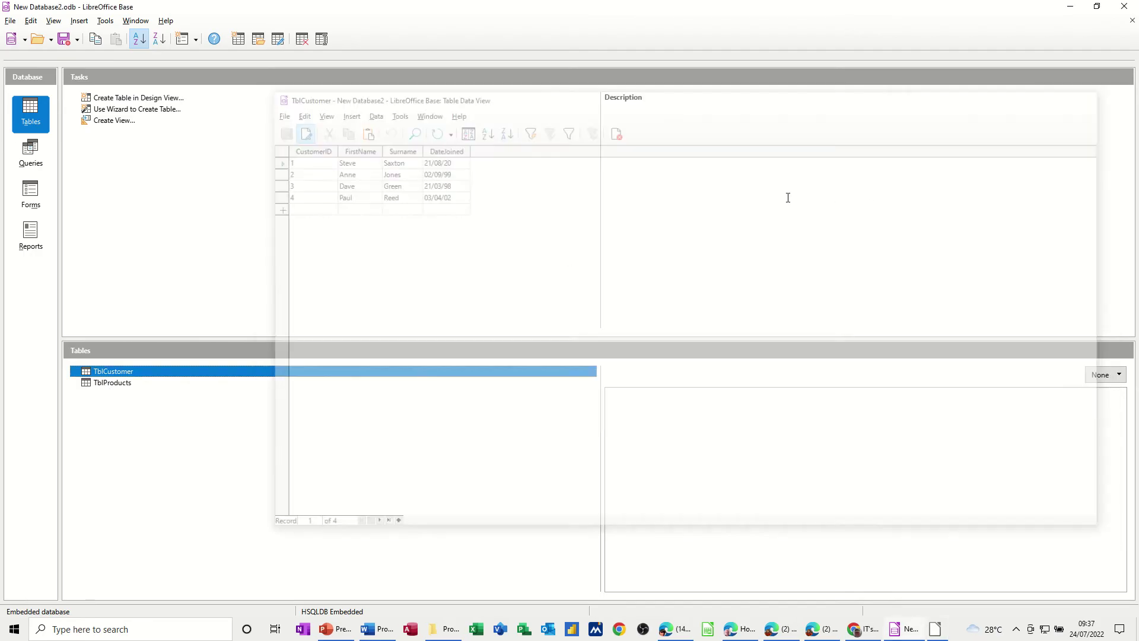
# Open TblProducts' design and add a CustomerID field below UnitPrice.
pyautogui.click(115, 387)
pyautogui.rightClick(116, 390)
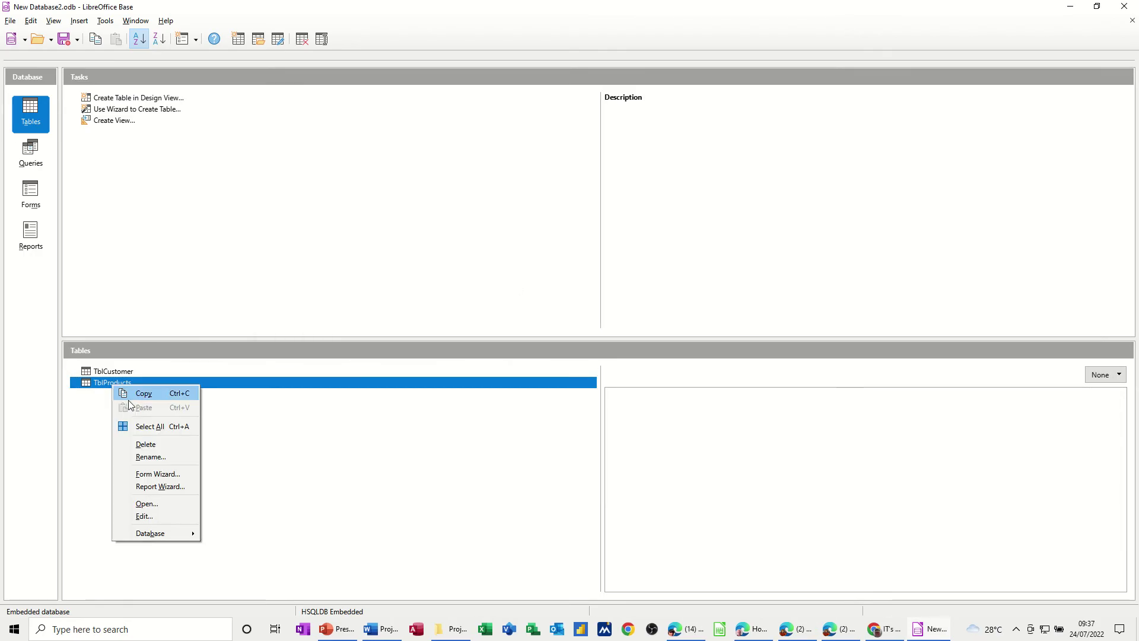
pyautogui.click(143, 516)
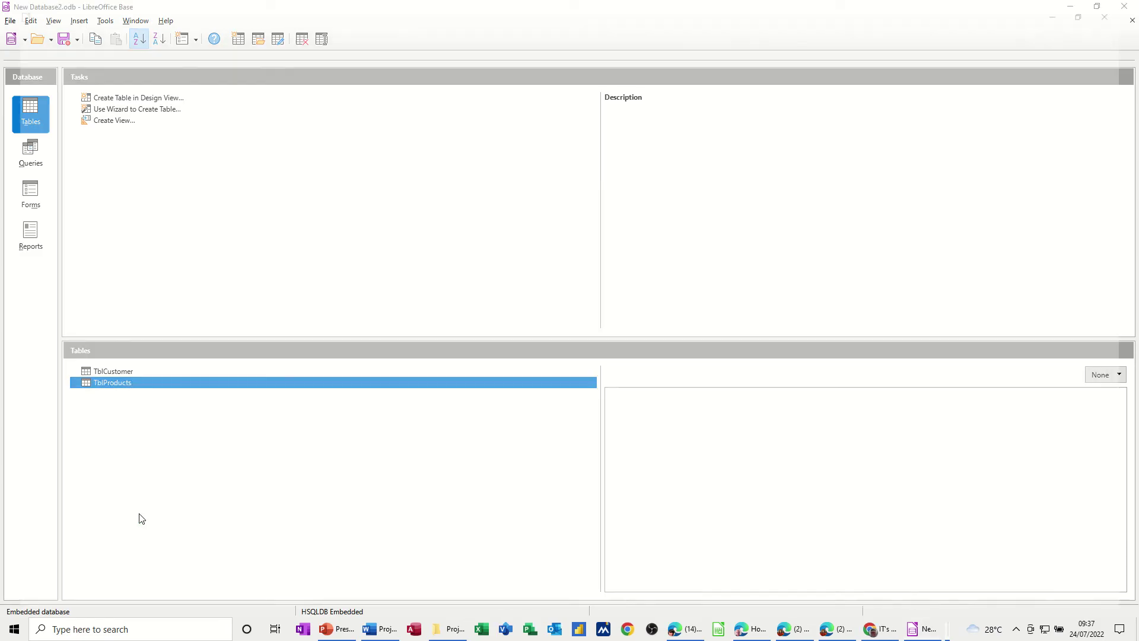
pyautogui.click(45, 123)
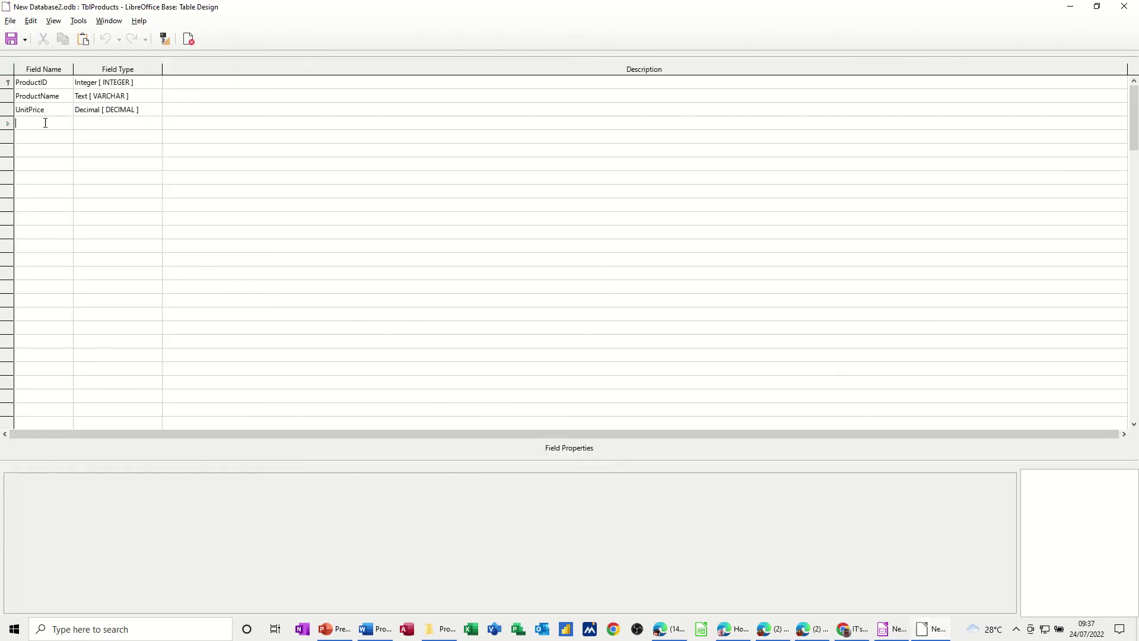
pyautogui.write('Cu')
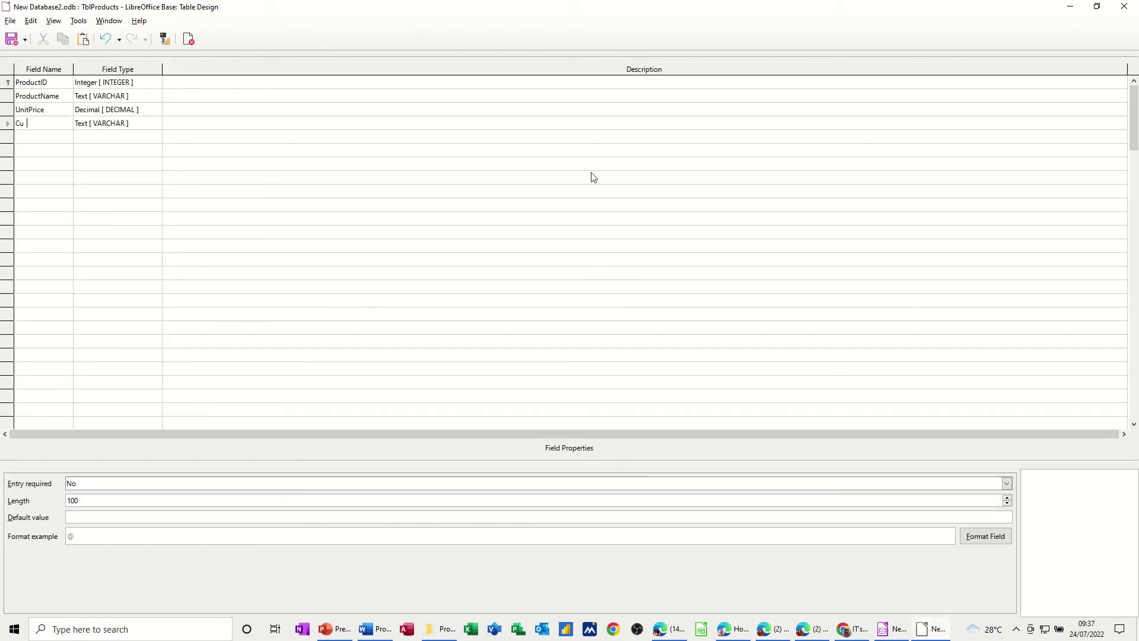
pyautogui.write('stomer')
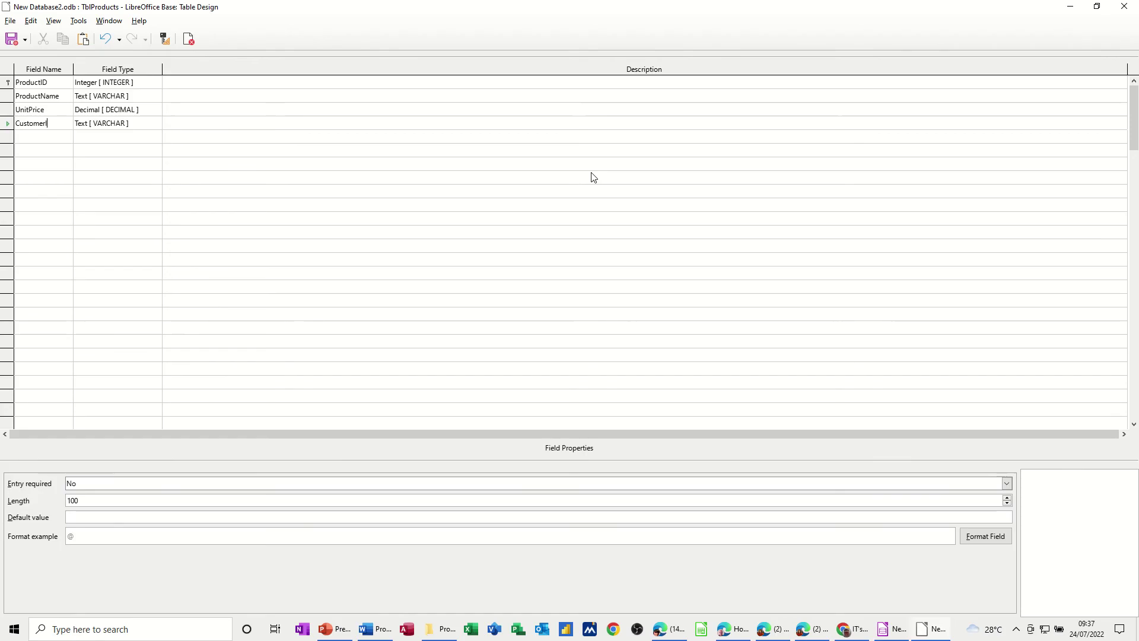
pyautogui.write('ID')
# Set CustomerID's type to Integer, then save and close the design.
pyautogui.press('Tab')
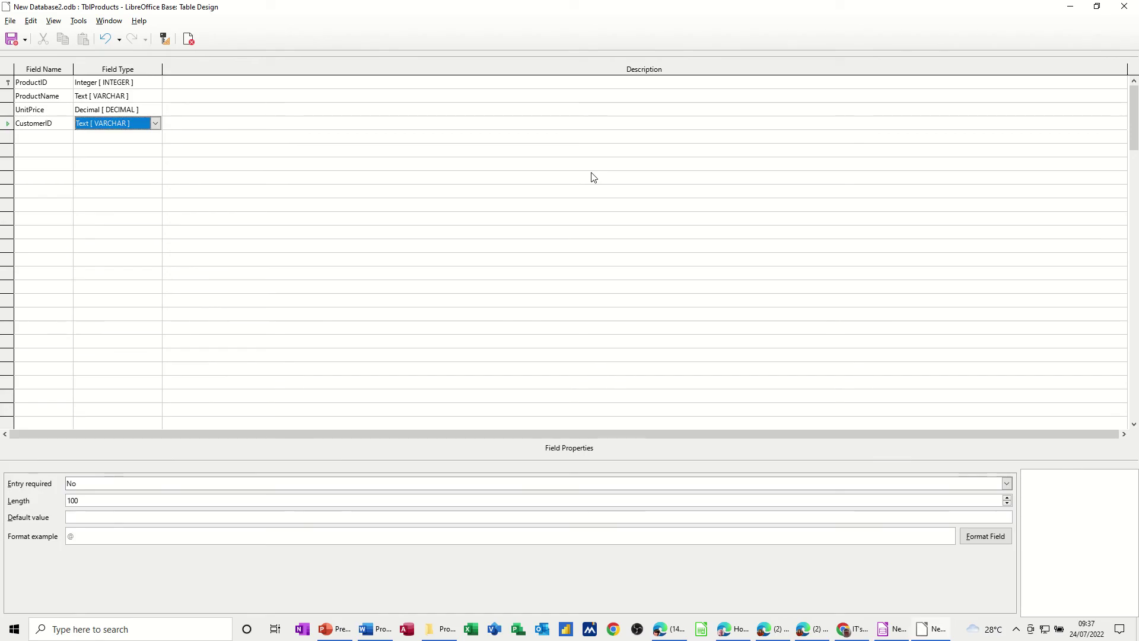
pyautogui.press('i')
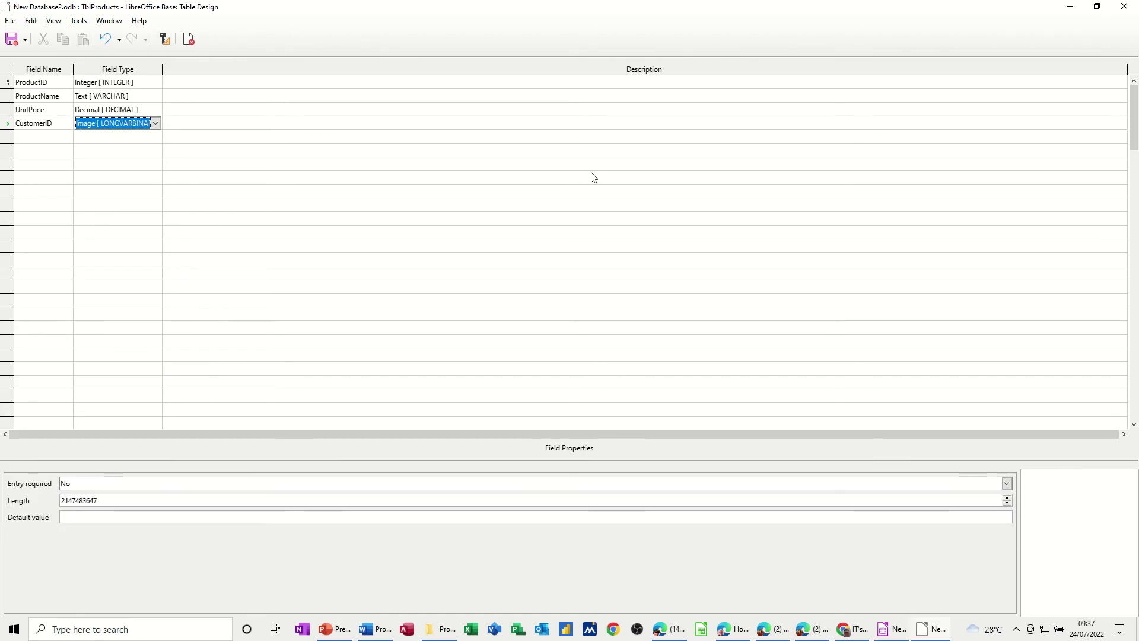
pyautogui.click(156, 126)
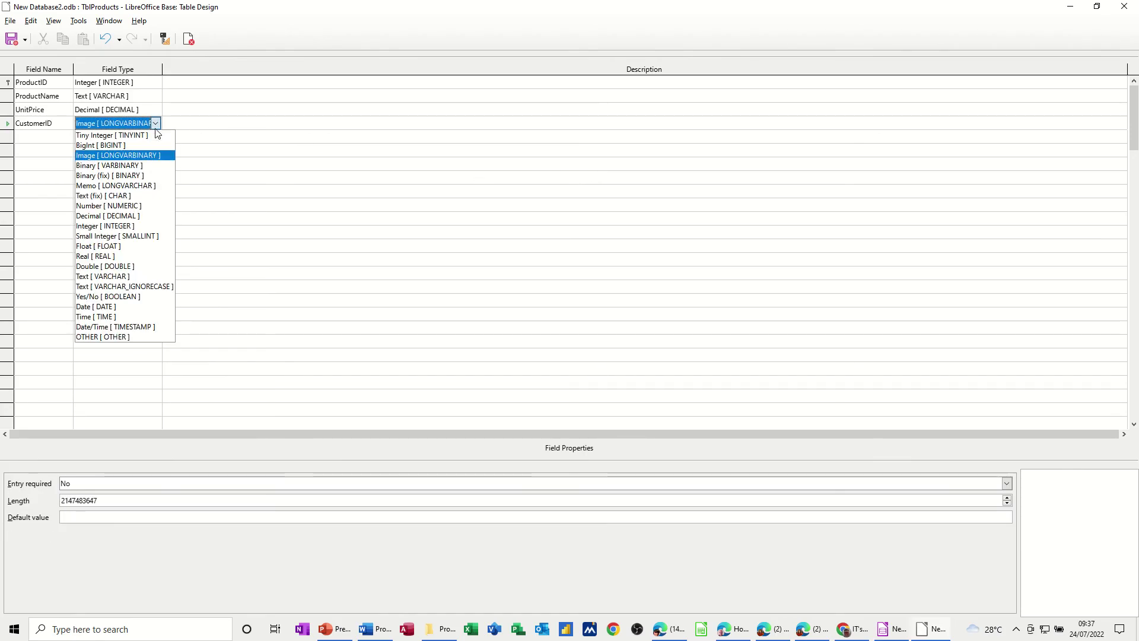
pyautogui.click(109, 229)
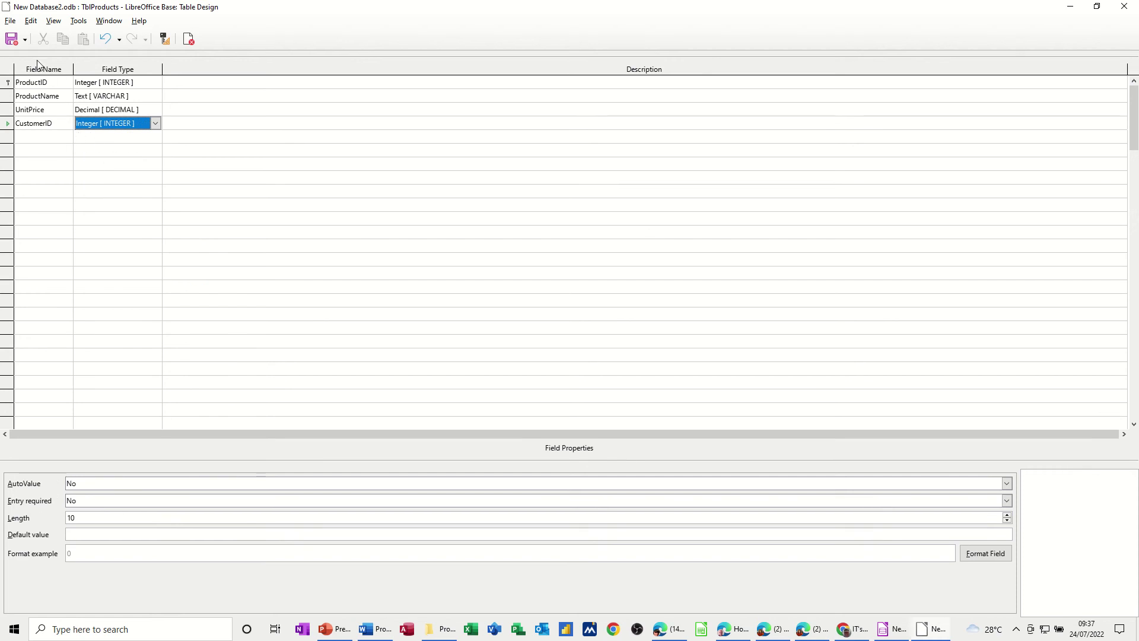
pyautogui.click(12, 42)
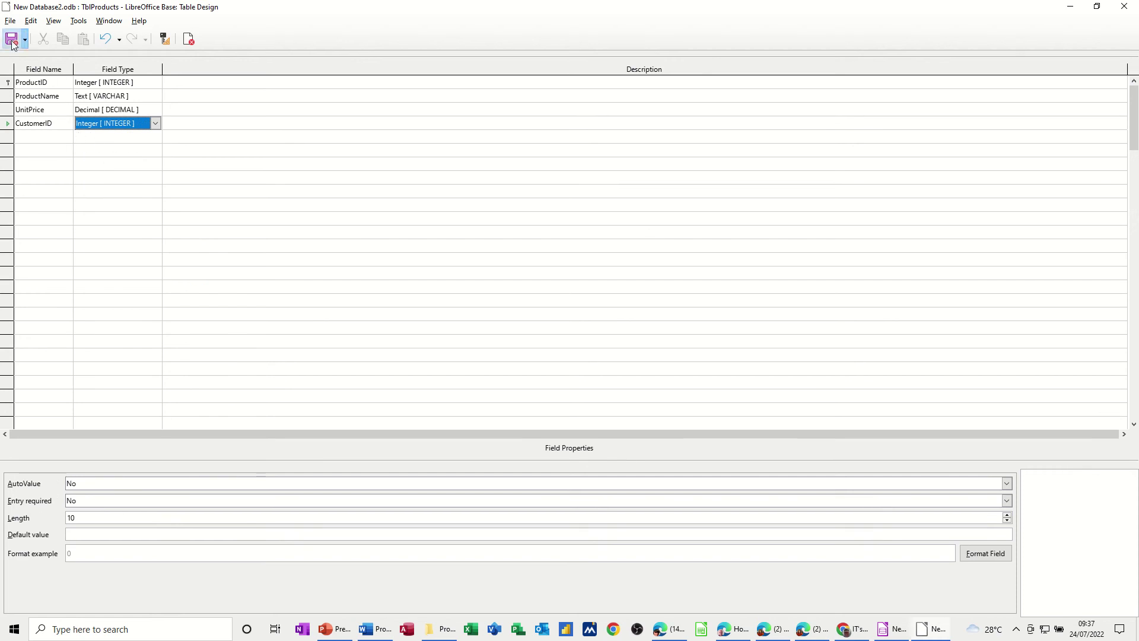
pyautogui.click(189, 42)
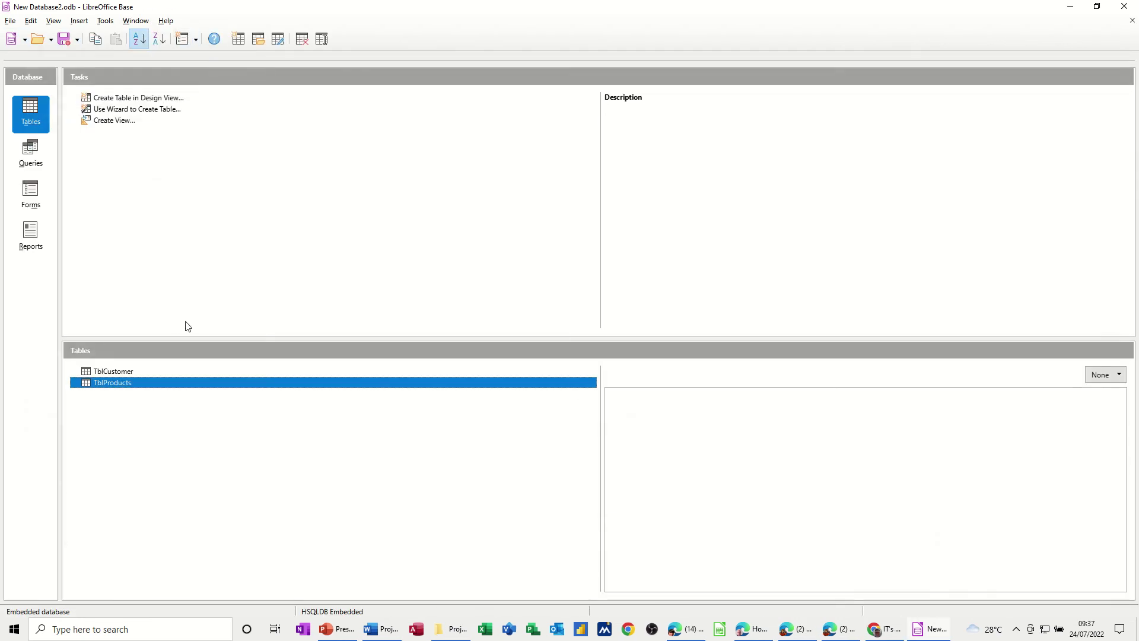
# Enter CustomerID 1, 1, 2, 3 for Excel, Access, Word and PowerPoint, then close.
pyautogui.doubleClick(124, 383)
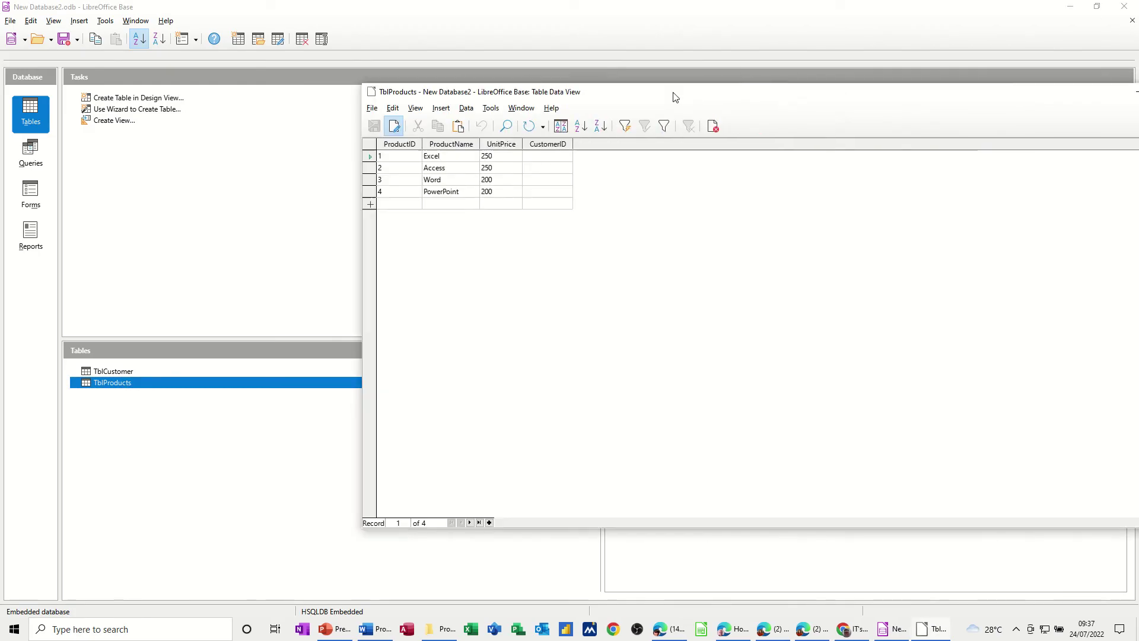
pyautogui.click(390, 168)
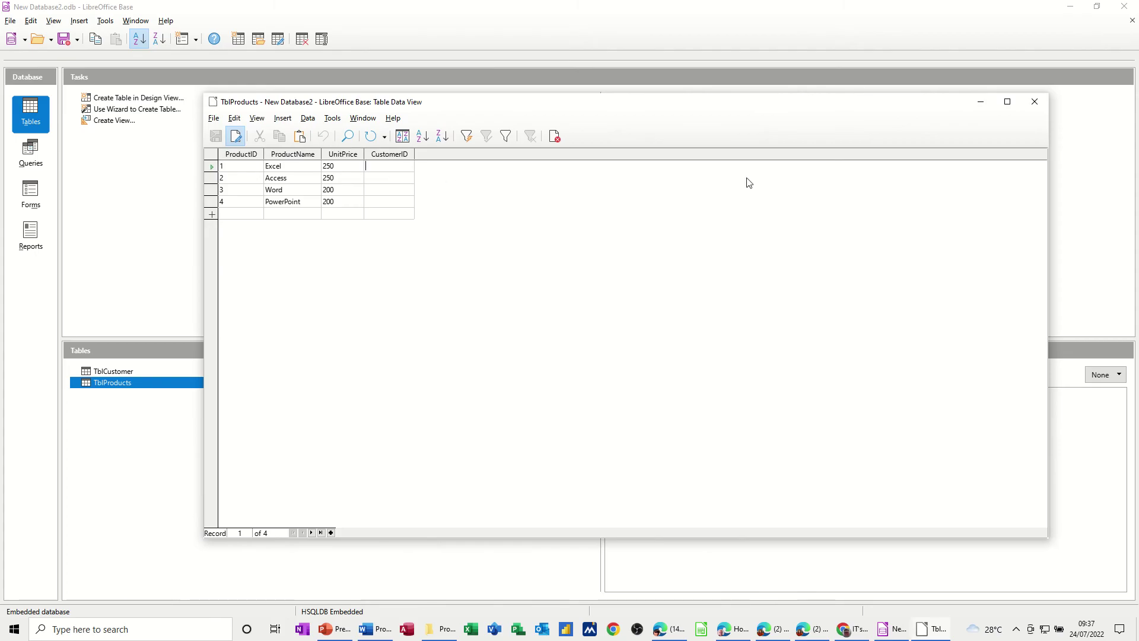
pyautogui.write('1')
pyautogui.press('Down')
pyautogui.write('1')
pyautogui.press('Down')
pyautogui.write('2')
pyautogui.press('Down')
pyautogui.write('3')
pyautogui.press('Down')
pyautogui.click(1033, 110)
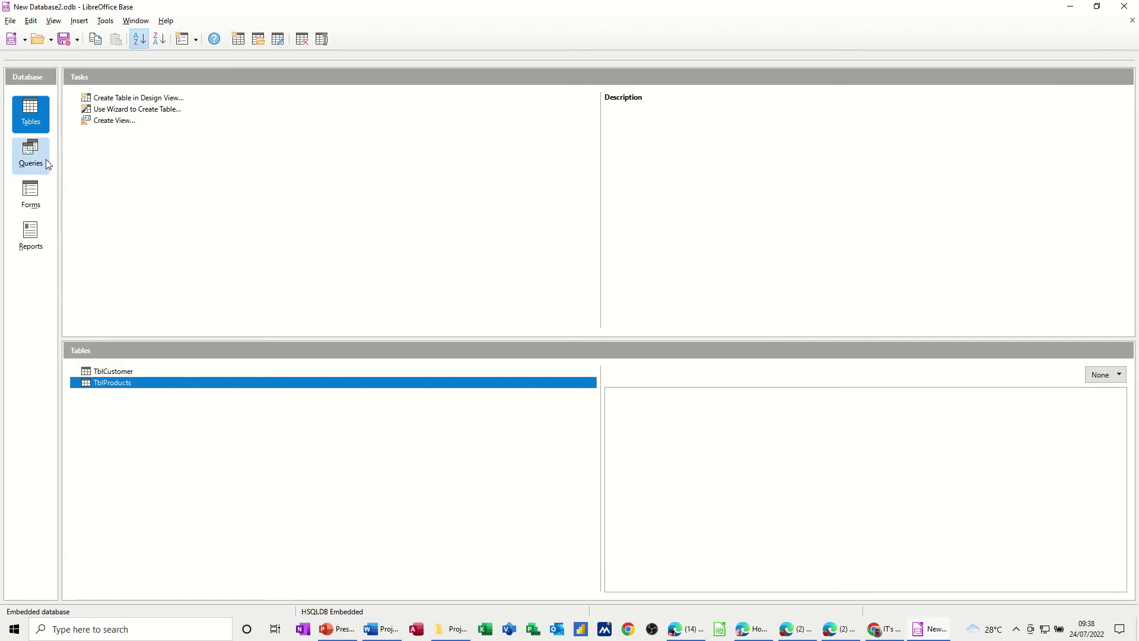
# Open Tools > Relationships and place TblProducts beside TblCustomer.
pyautogui.click(108, 23)
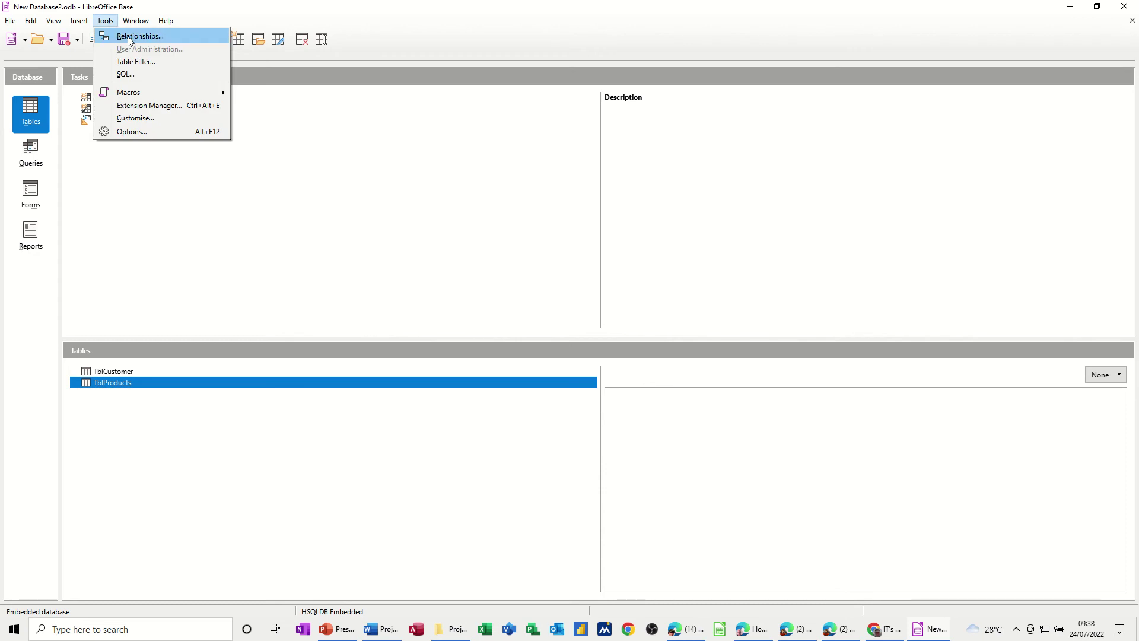
pyautogui.click(137, 36)
pyautogui.moveTo(206, 77); pyautogui.dragTo(185, 114)
pyautogui.click(92, 42)
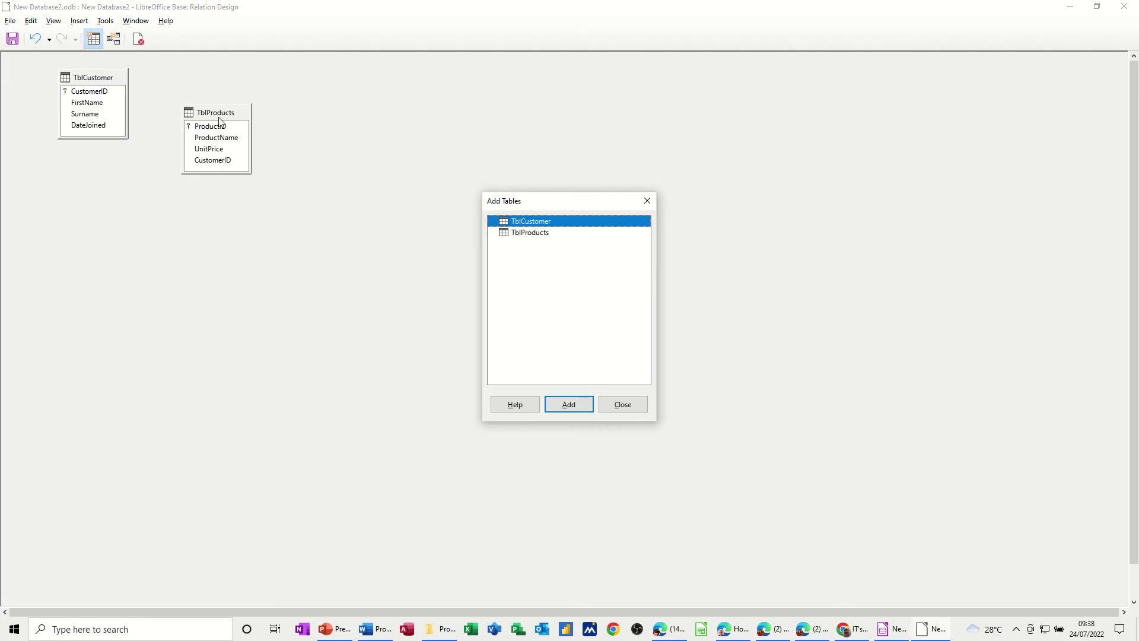
pyautogui.moveTo(218, 121); pyautogui.dragTo(226, 96)
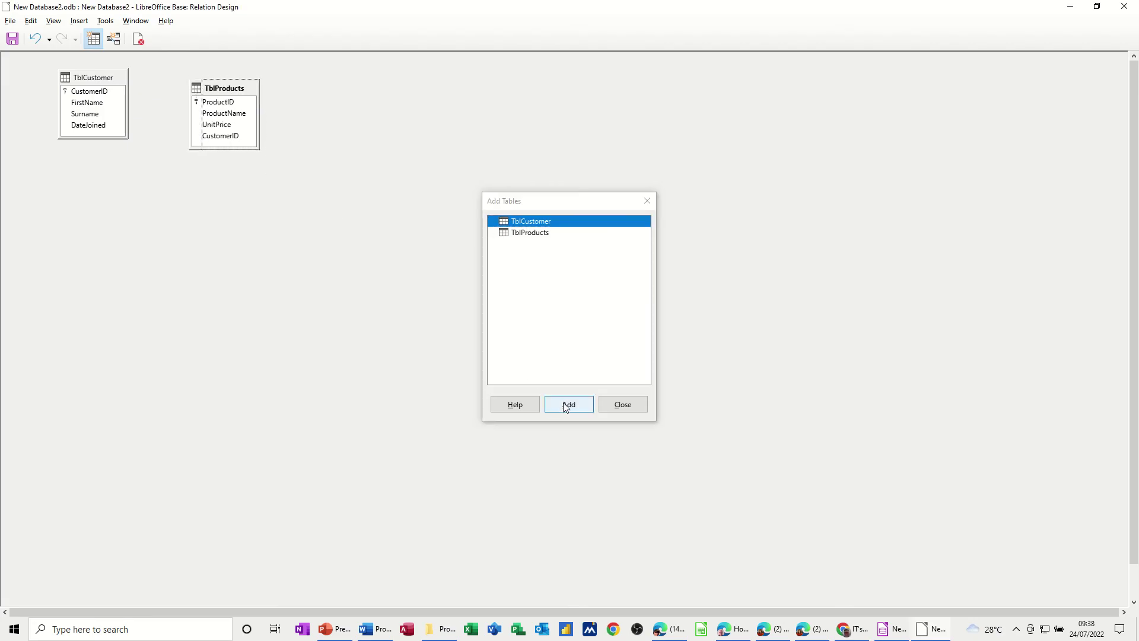
pyautogui.click(623, 406)
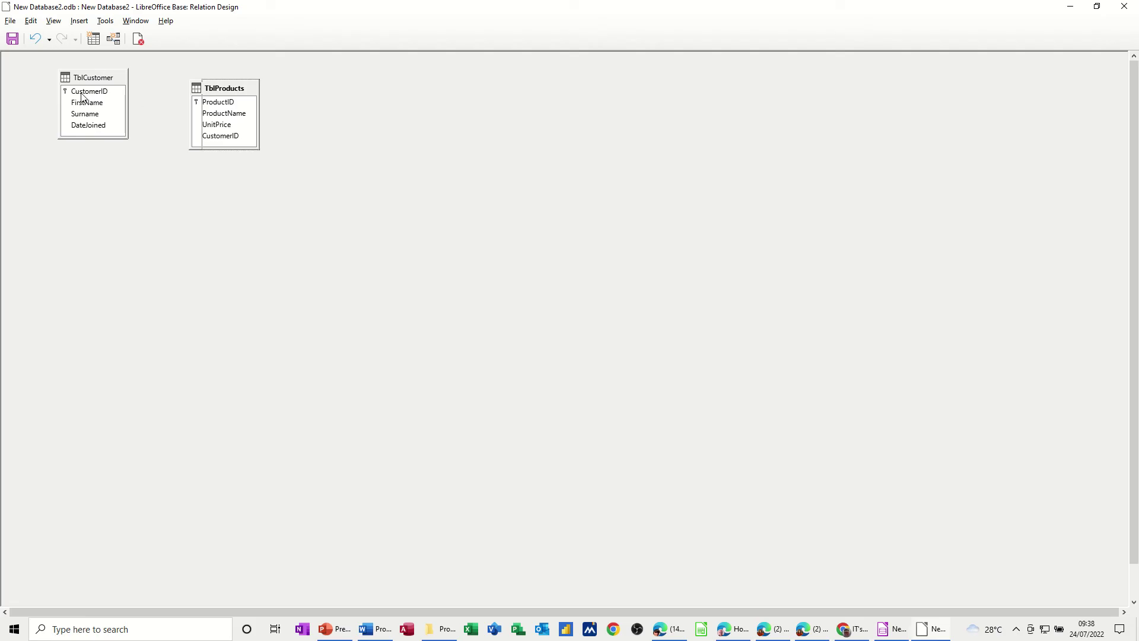
# Link TblCustomer.CustomerID to TblProducts.CustomerID, save, and close the relationship design.
pyautogui.moveTo(82, 96); pyautogui.dragTo(216, 140)
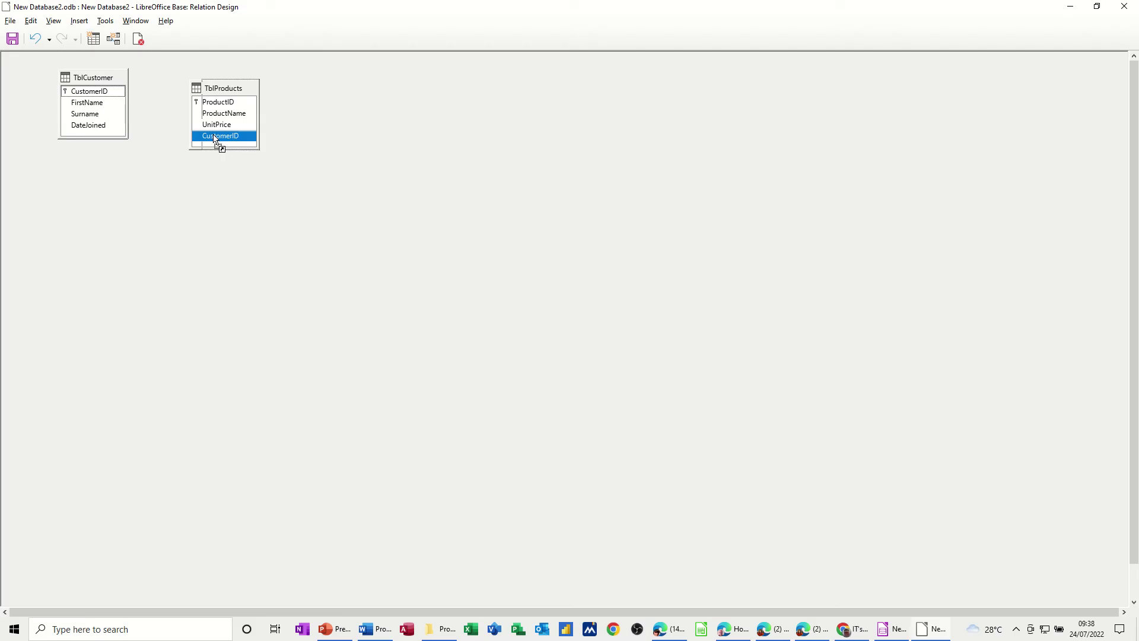
pyautogui.moveTo(217, 139); pyautogui.dragTo(217, 140)
pyautogui.click(12, 38)
pyautogui.click(137, 42)
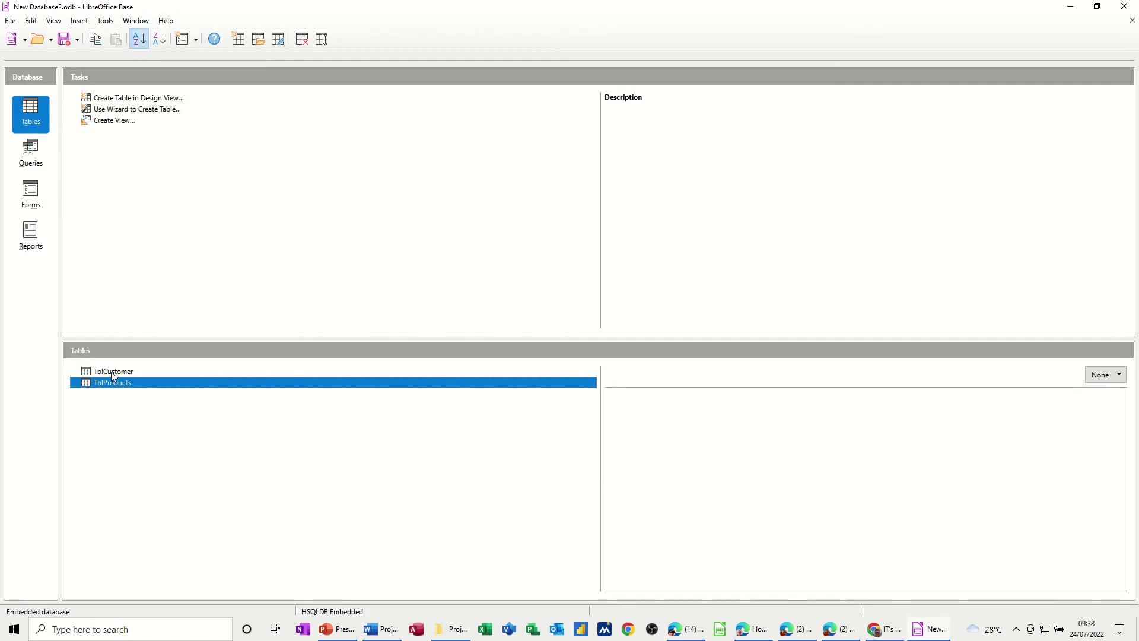
# Start a Design View query and add TblCustomer and TblProducts.
pyautogui.click(31, 156)
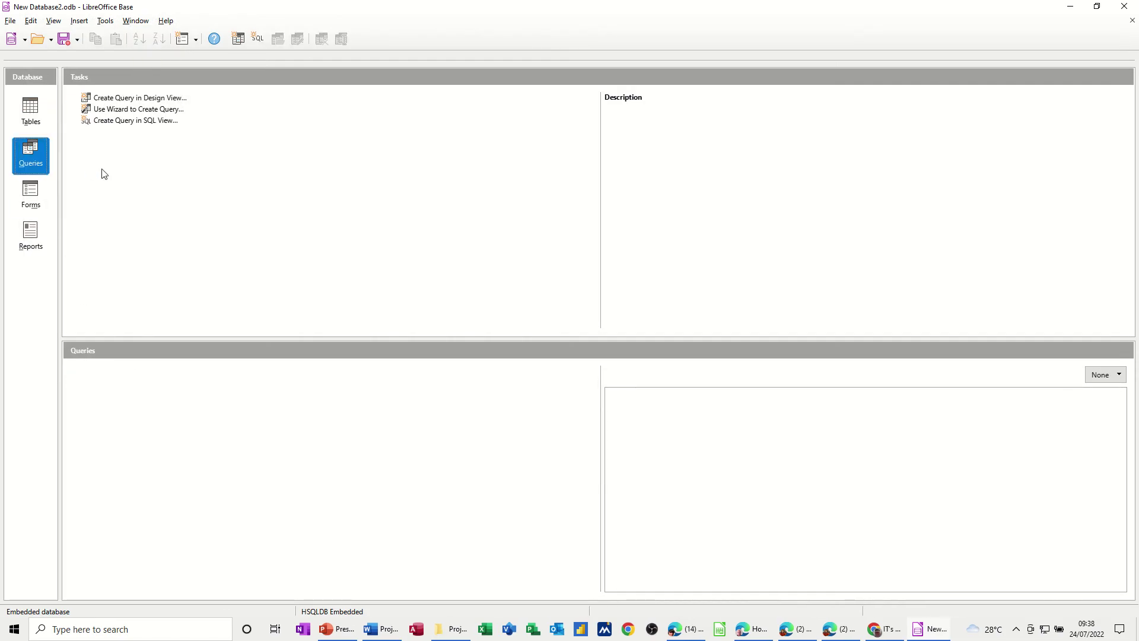
pyautogui.click(138, 99)
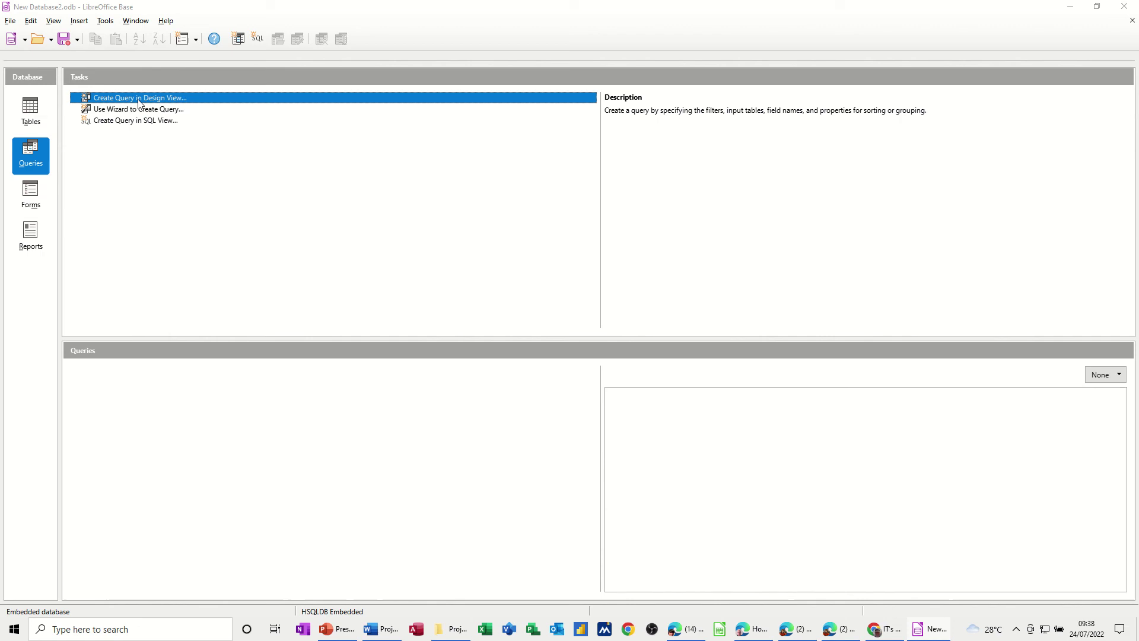
pyautogui.click(558, 418)
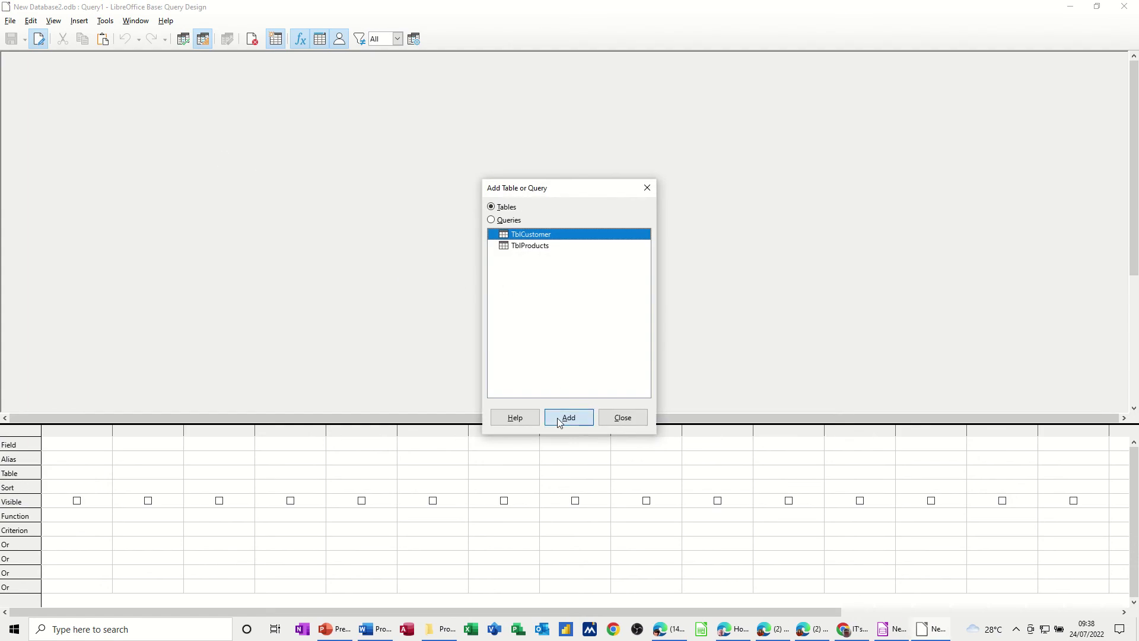
pyautogui.click(523, 247)
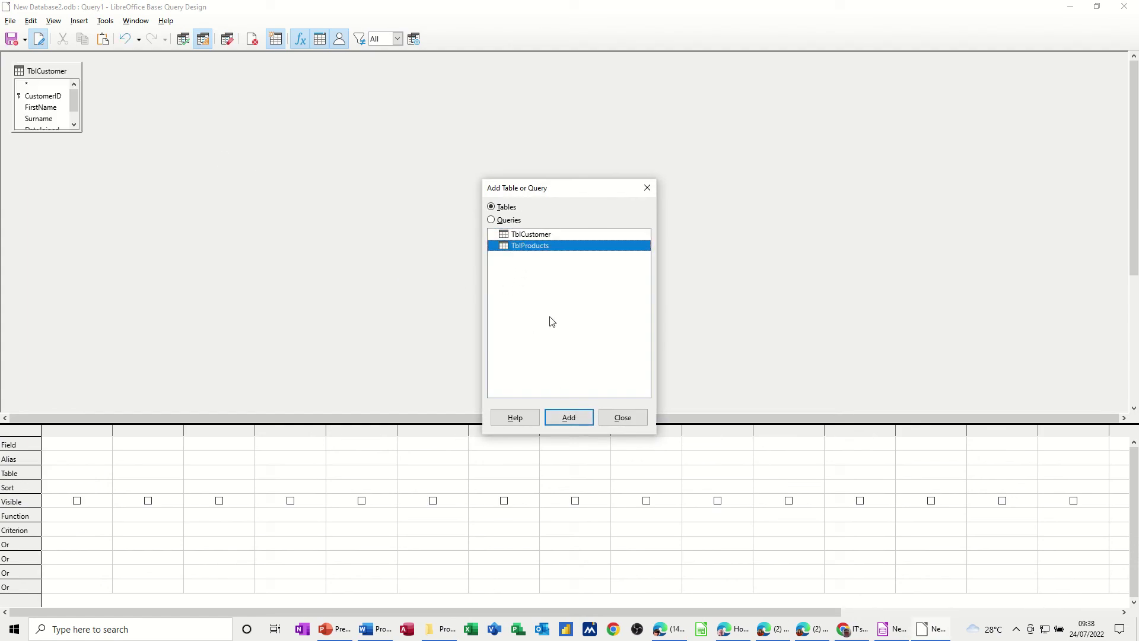
pyautogui.click(574, 417)
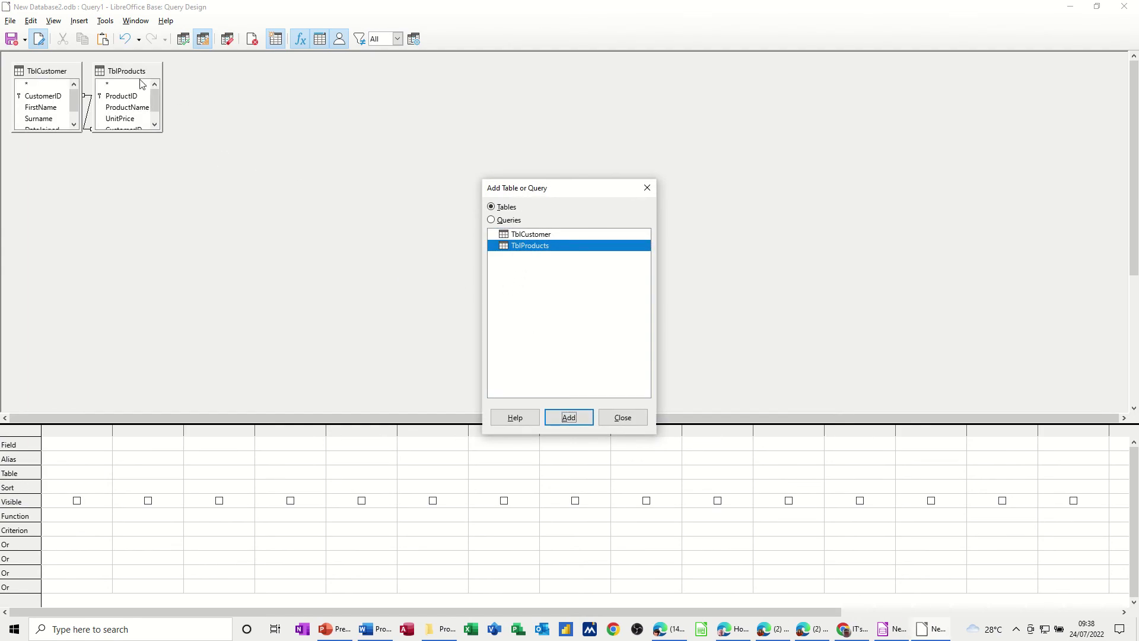
# Arrange and enlarge both table windows so the join and all fields show.
pyautogui.moveTo(121, 71); pyautogui.dragTo(165, 73)
pyautogui.click(622, 419)
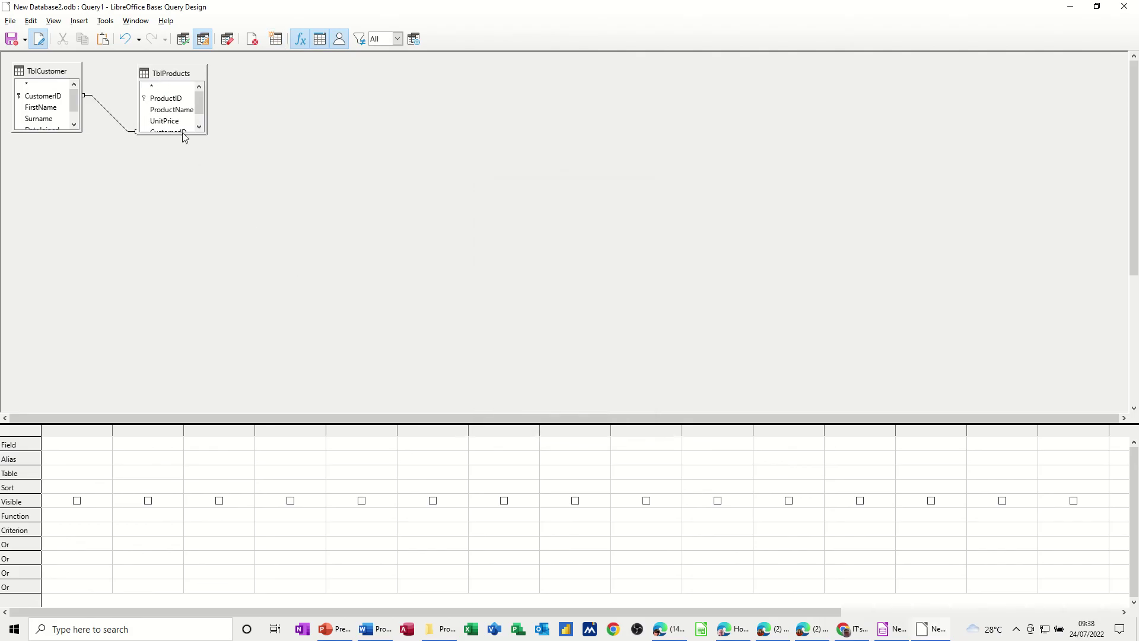
pyautogui.moveTo(185, 135); pyautogui.dragTo(188, 166)
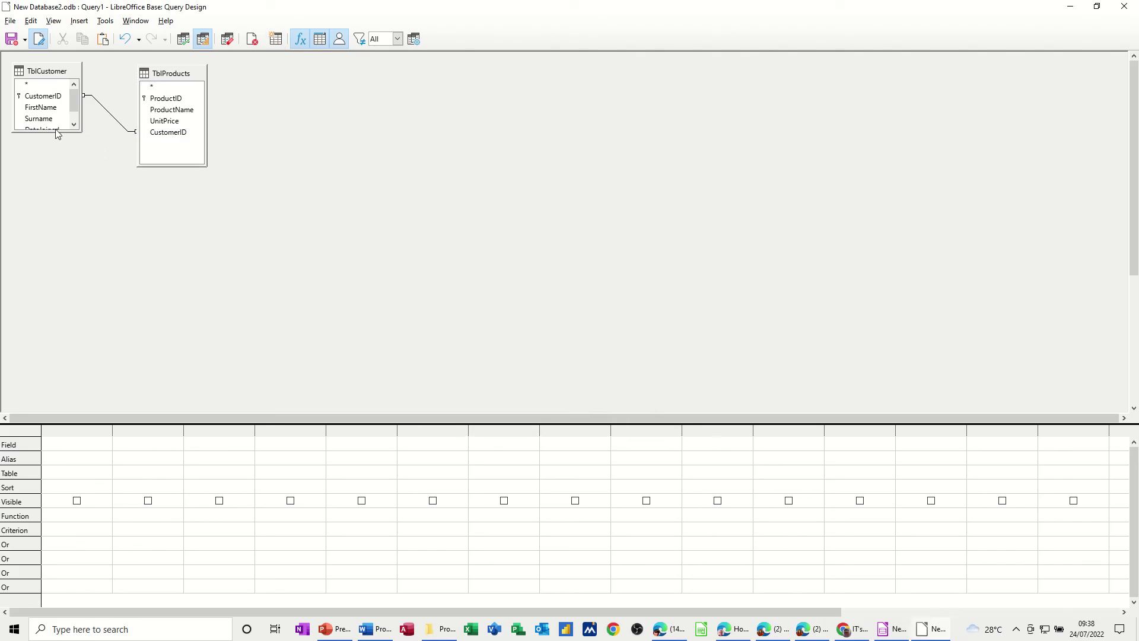
pyautogui.moveTo(58, 132); pyautogui.dragTo(70, 168)
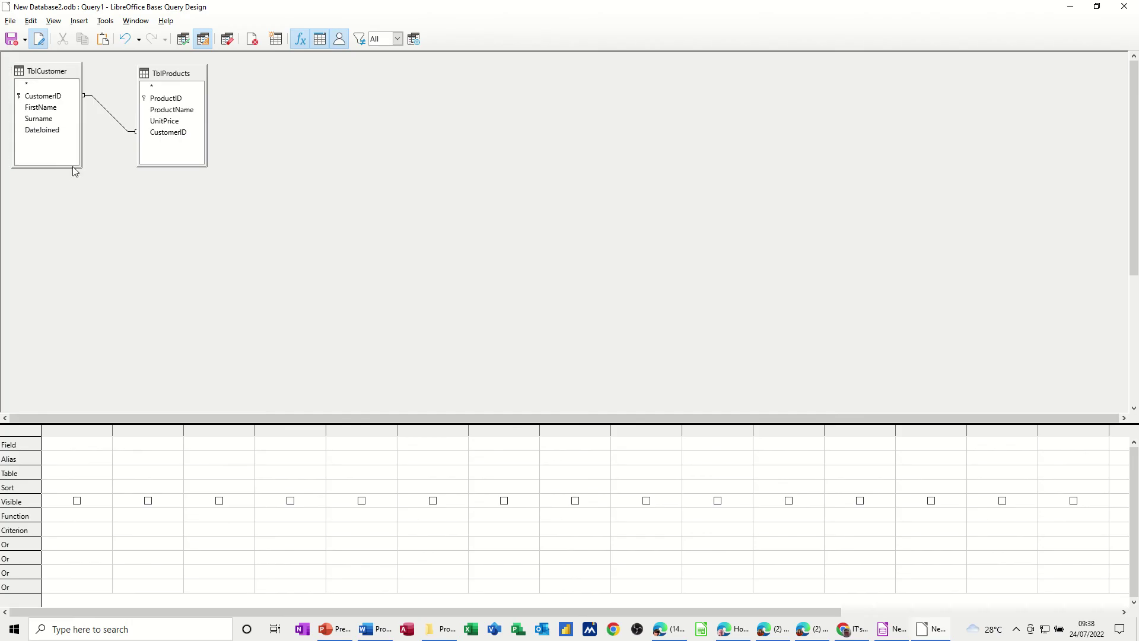
# Add CustomerID, FirstName, Surname, ProductName and UnitPrice to the query and run it.
pyautogui.doubleClick(163, 132)
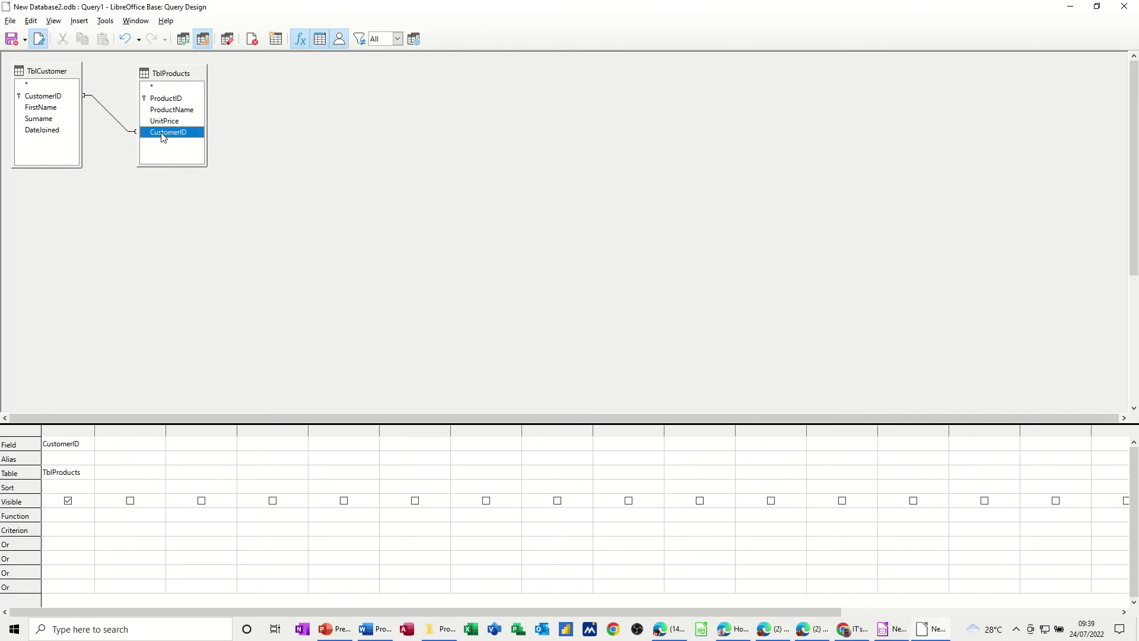
pyautogui.doubleClick(52, 110)
pyautogui.doubleClick(51, 119)
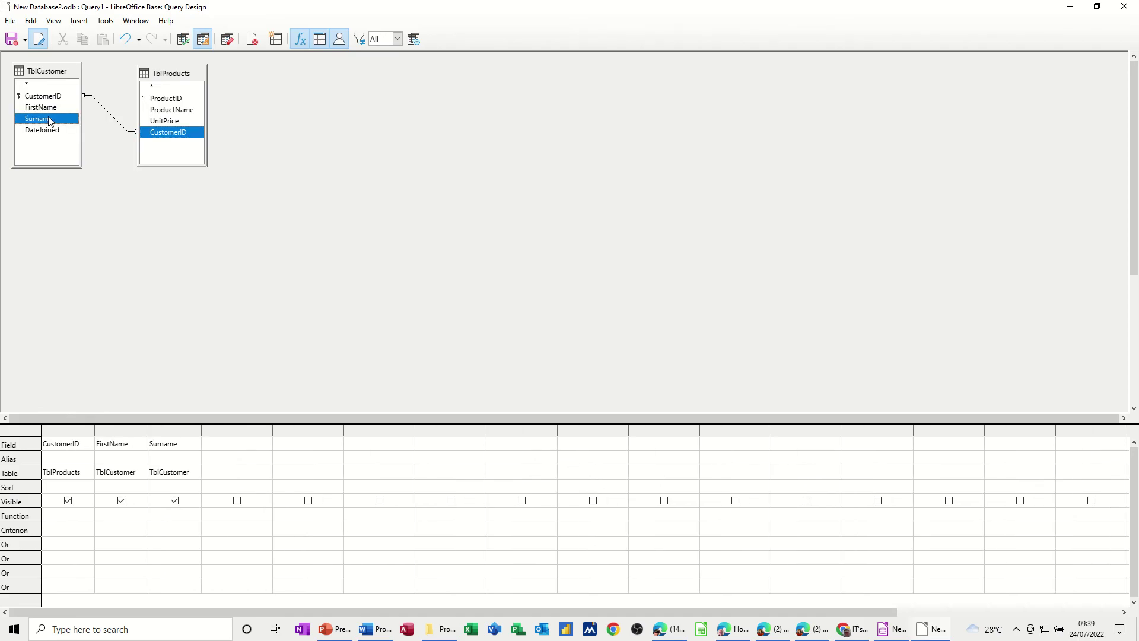
pyautogui.doubleClick(169, 110)
pyautogui.doubleClick(168, 122)
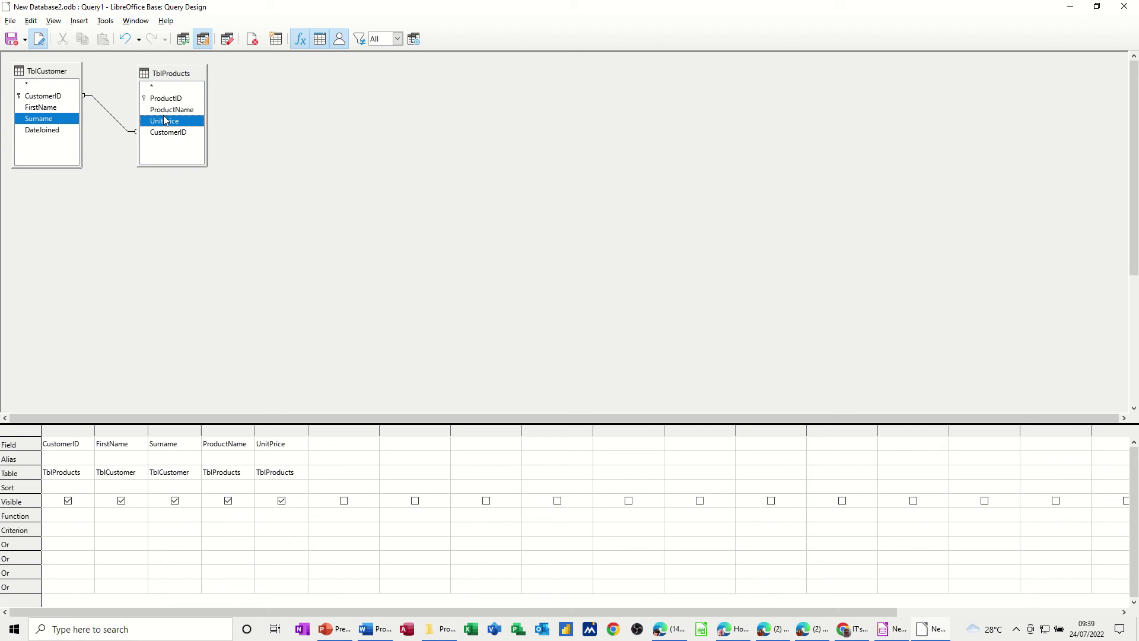
pyautogui.click(183, 39)
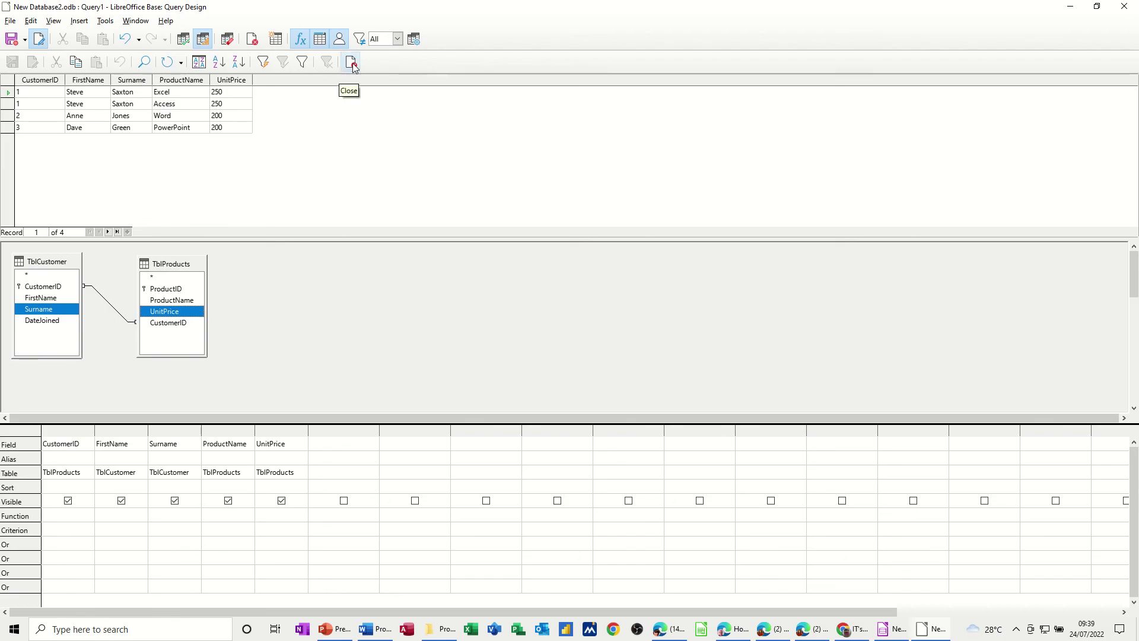
# Save the query as QrySales on closing.
pyautogui.click(352, 62)
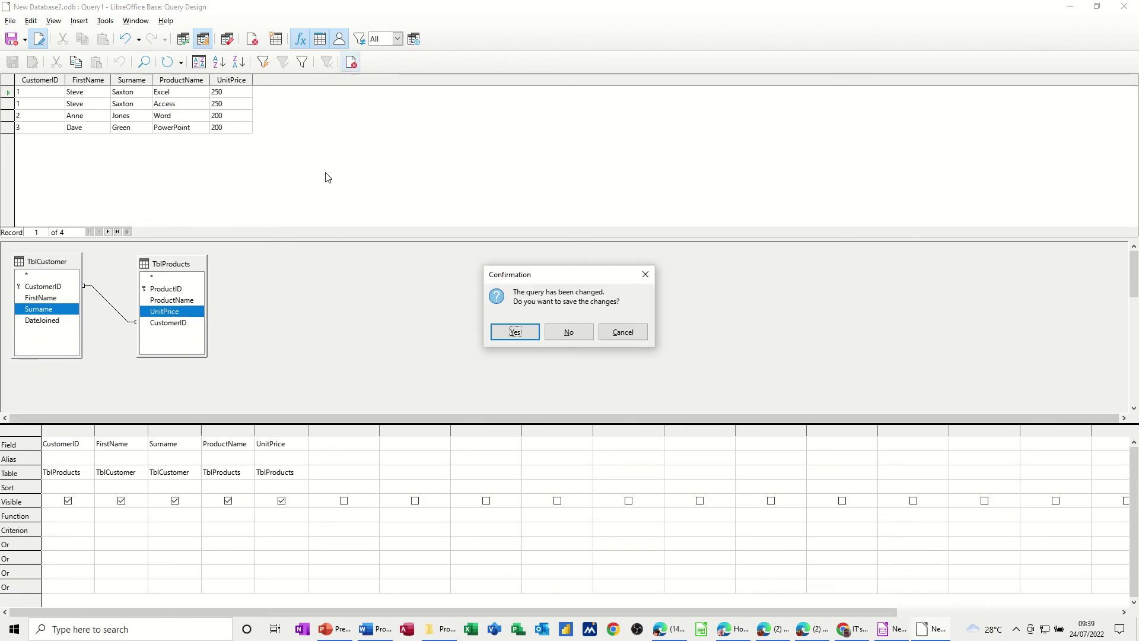
pyautogui.click(511, 332)
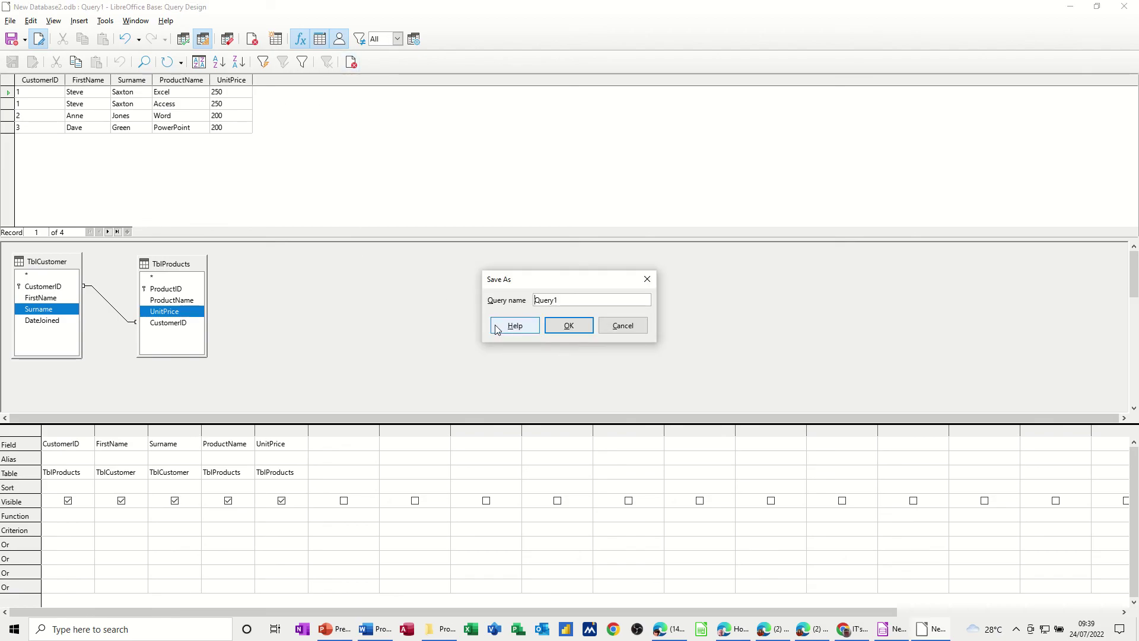
pyautogui.doubleClick(556, 300)
pyautogui.write('Q')
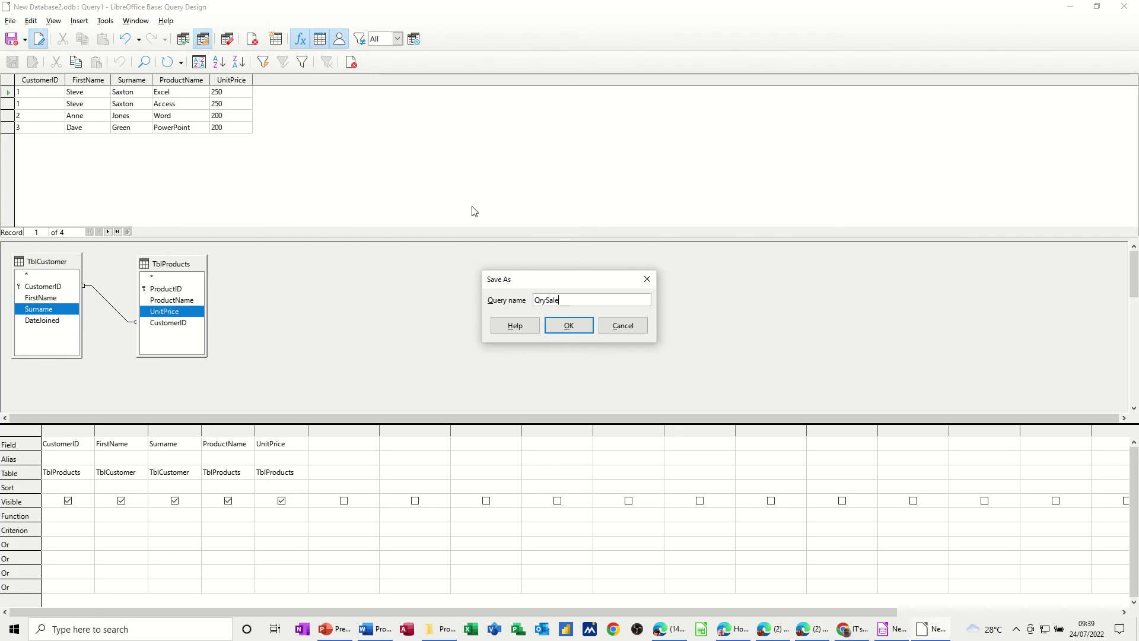
pyautogui.click(582, 325)
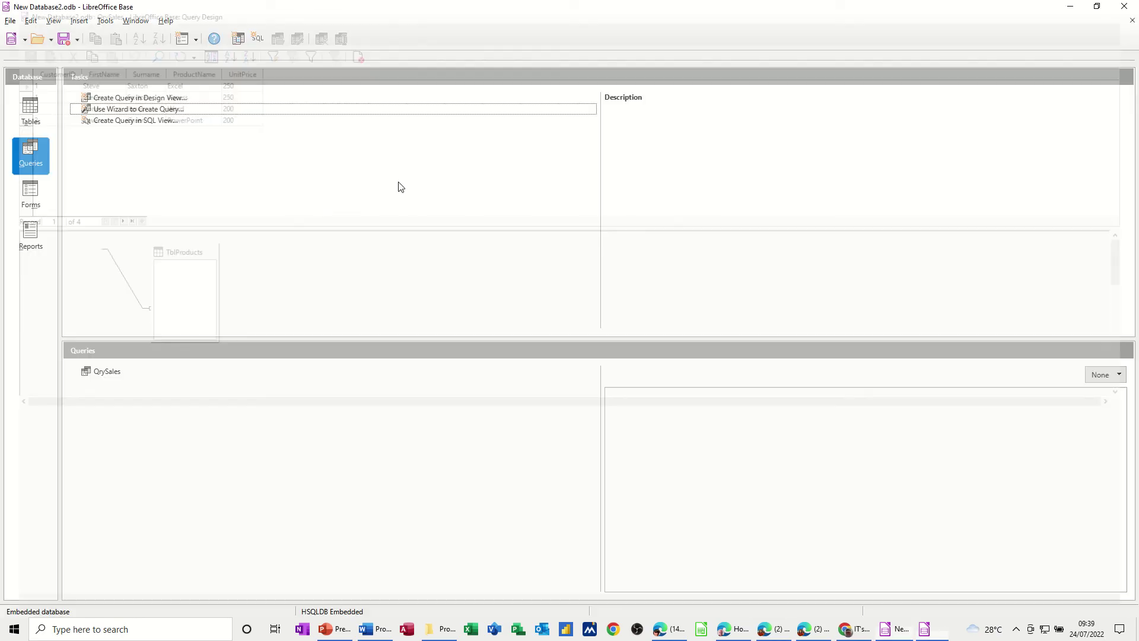
# Add CustomerID, FirstName, Surname, ProductName and UnitPrice from QrySales to a new wizard report.
pyautogui.click(33, 240)
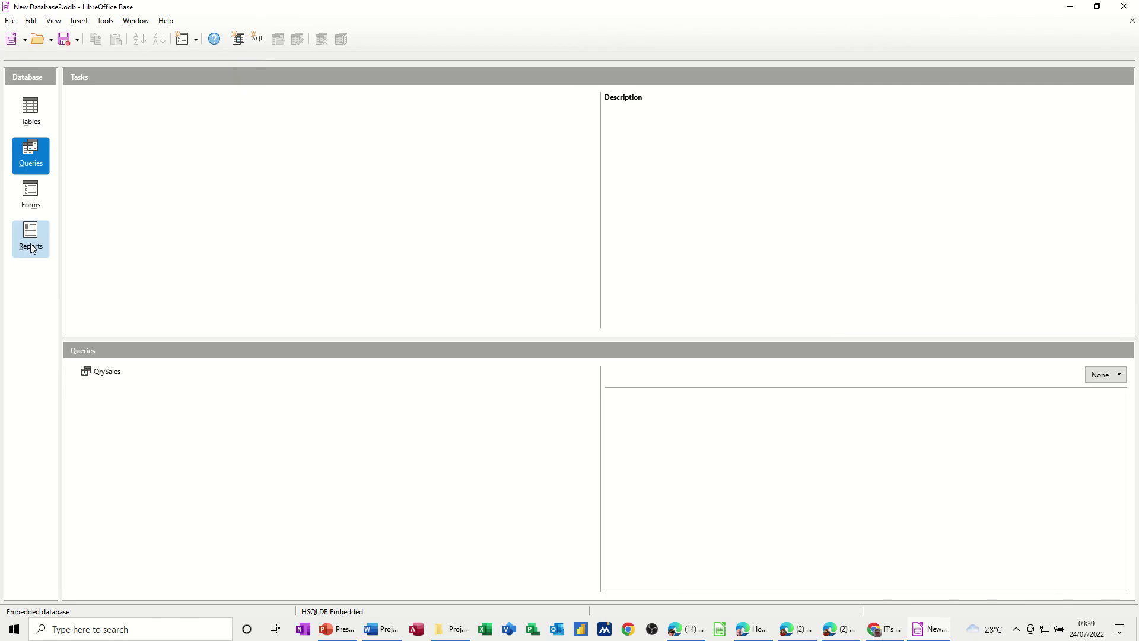
pyautogui.click(31, 165)
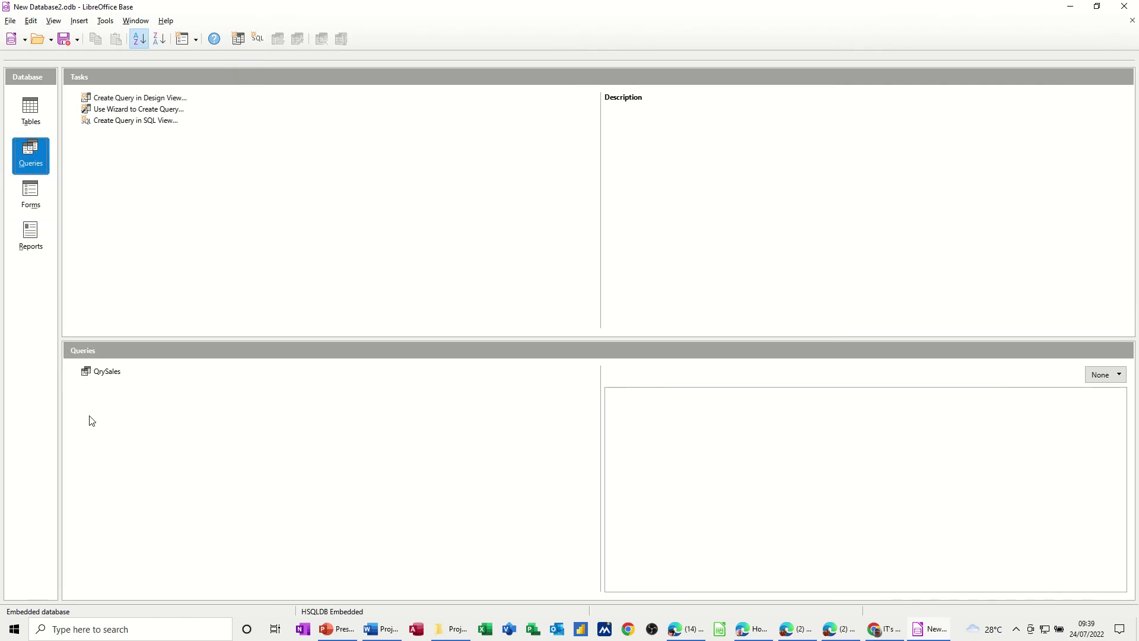
pyautogui.click(33, 242)
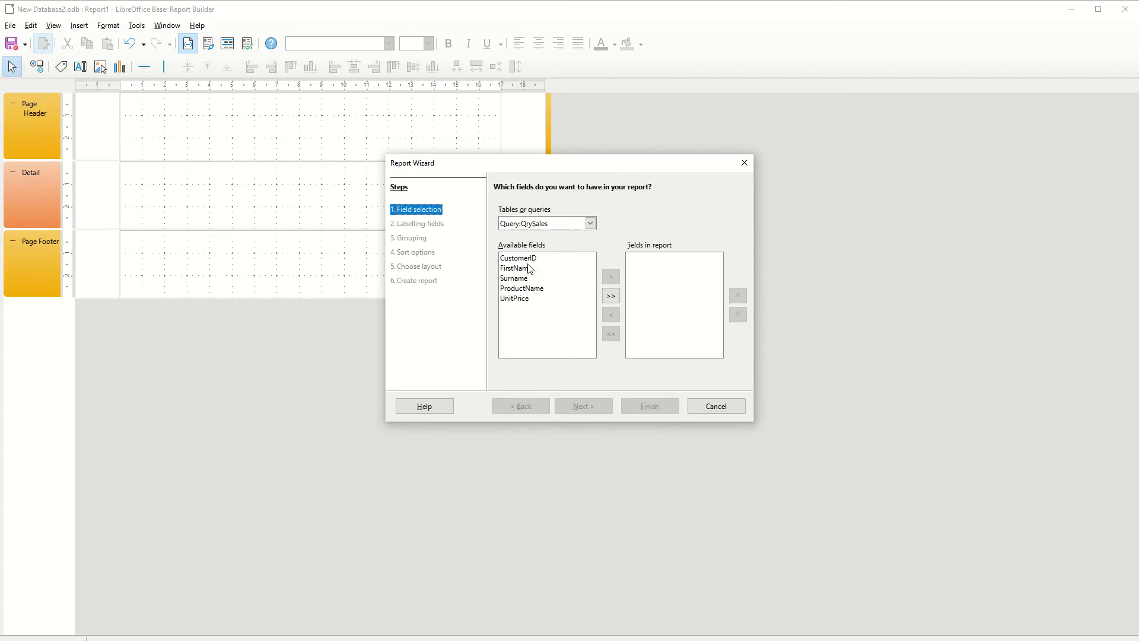
pyautogui.click(610, 296)
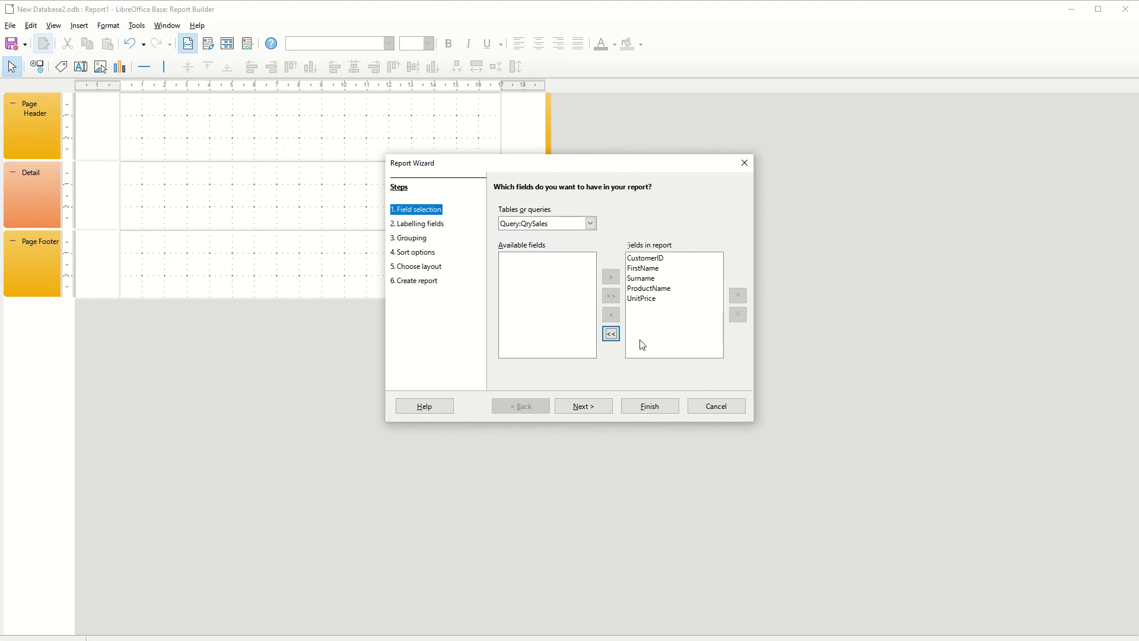
pyautogui.click(589, 408)
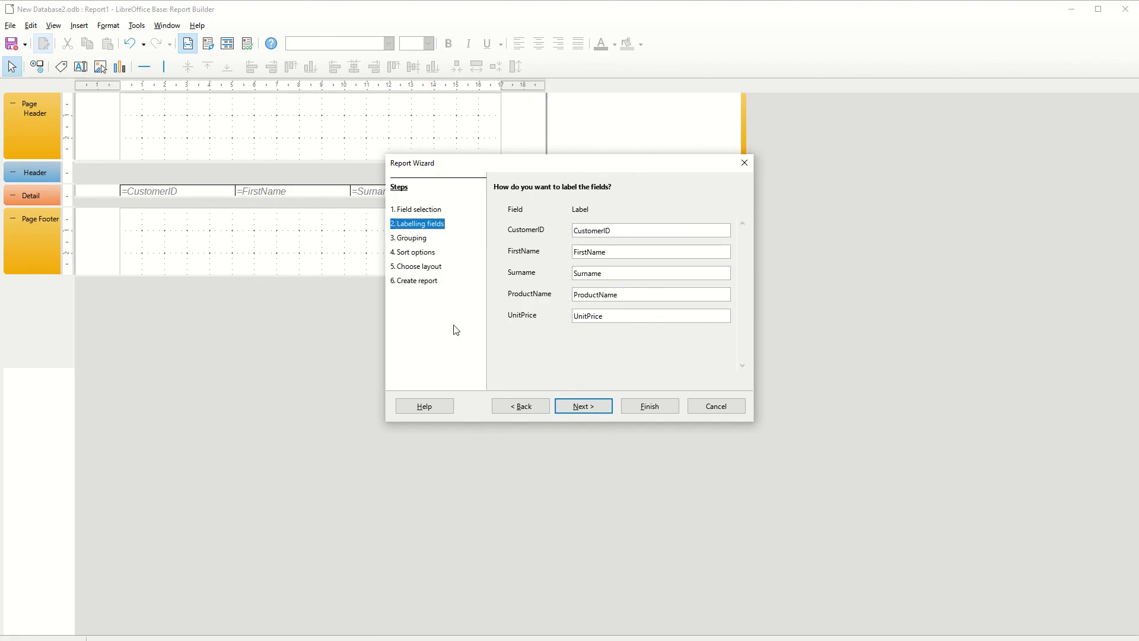
# Group the report by CustomerID, keeping the default sort options.
pyautogui.click(576, 411)
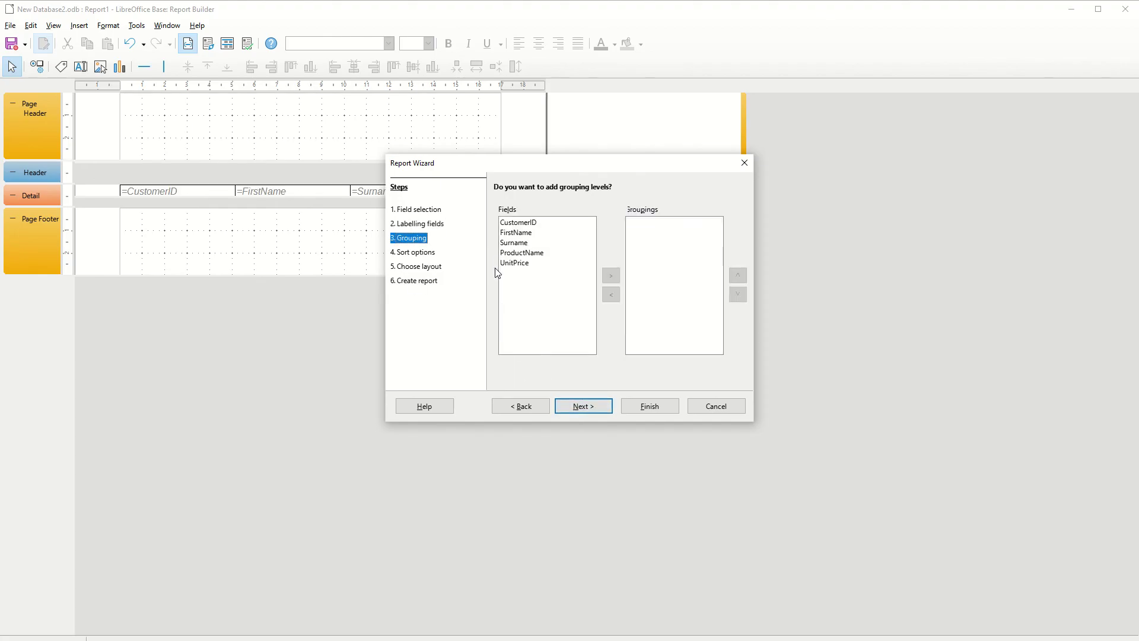
pyautogui.click(518, 224)
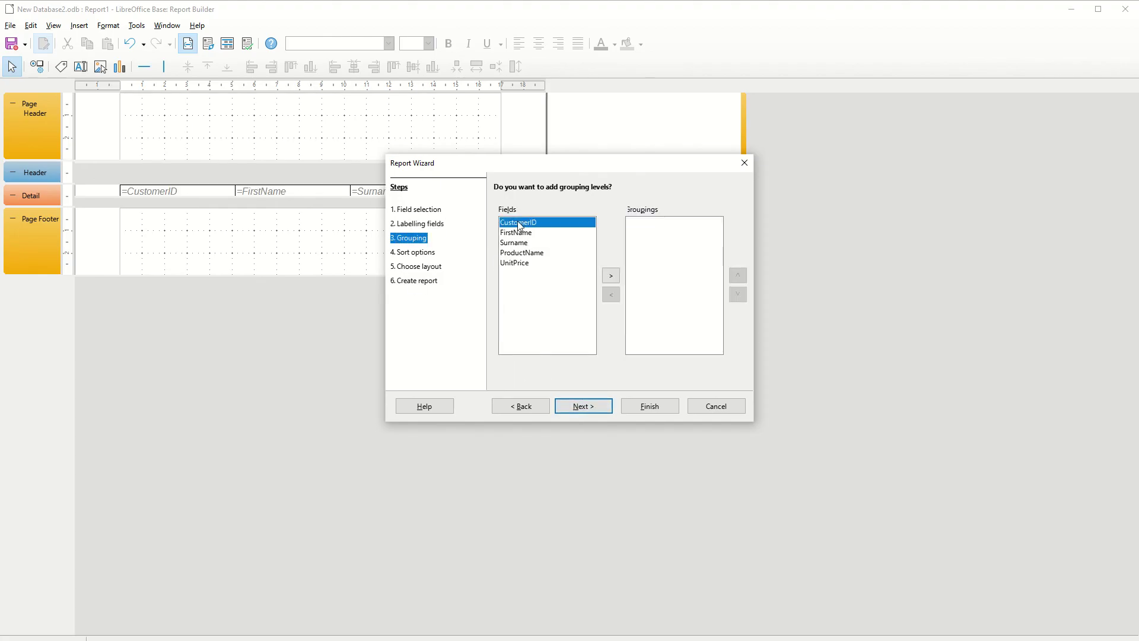
pyautogui.click(611, 277)
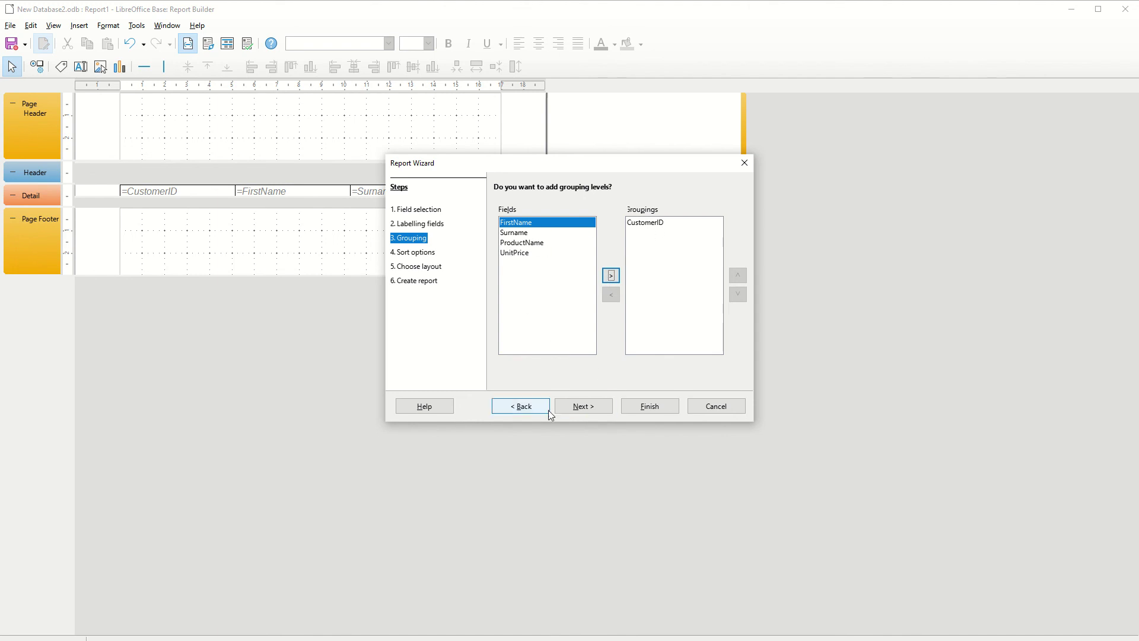
pyautogui.click(580, 407)
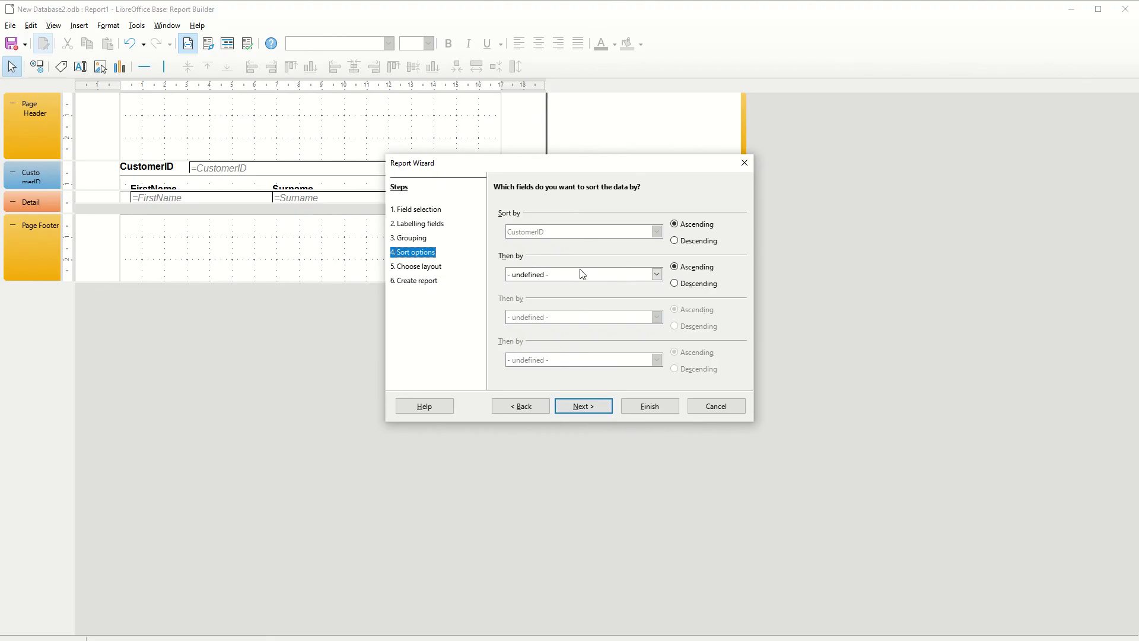
pyautogui.click(580, 407)
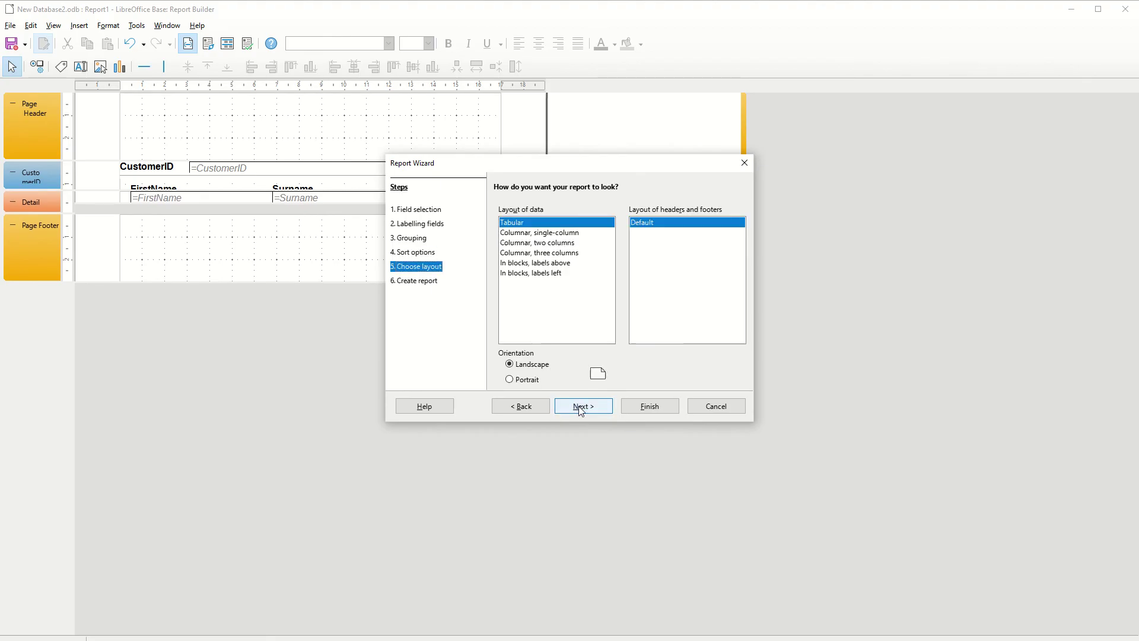
# Preview the column and block layouts, keep Tabular, and title the report RptQrySales.
pyautogui.click(523, 234)
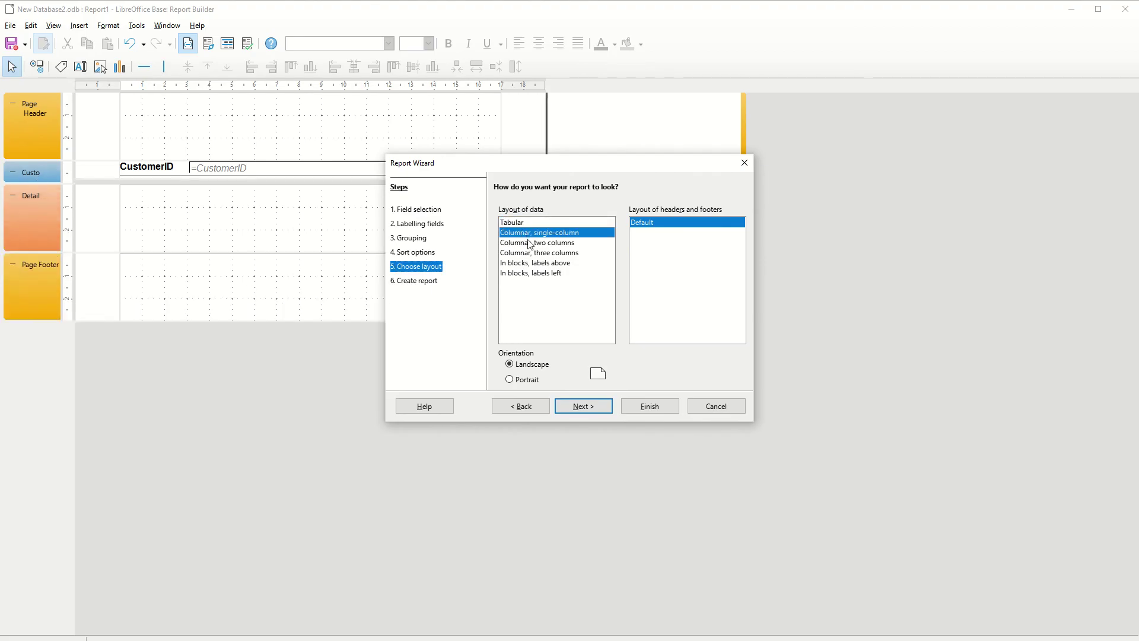
pyautogui.click(530, 242)
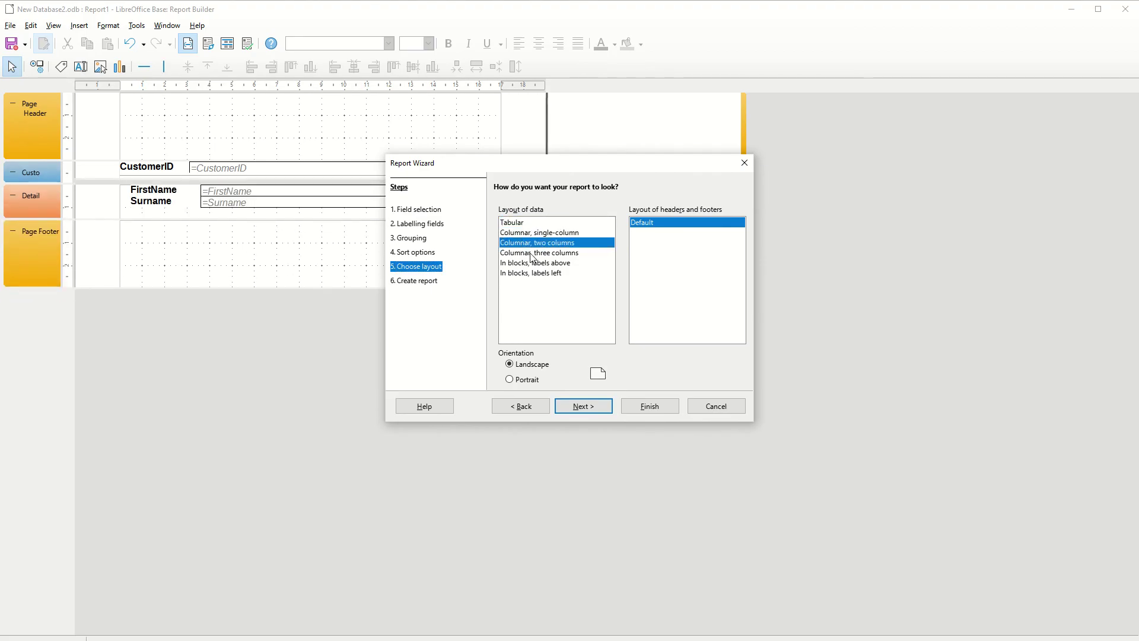
pyautogui.click(532, 254)
pyautogui.click(525, 264)
pyautogui.click(527, 274)
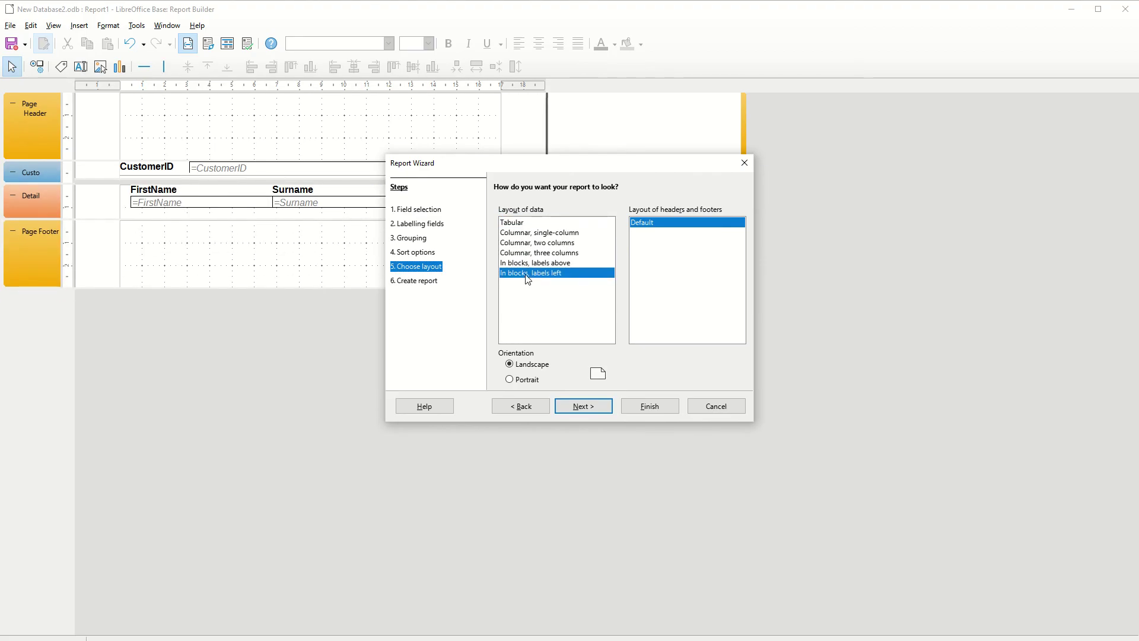
pyautogui.click(515, 223)
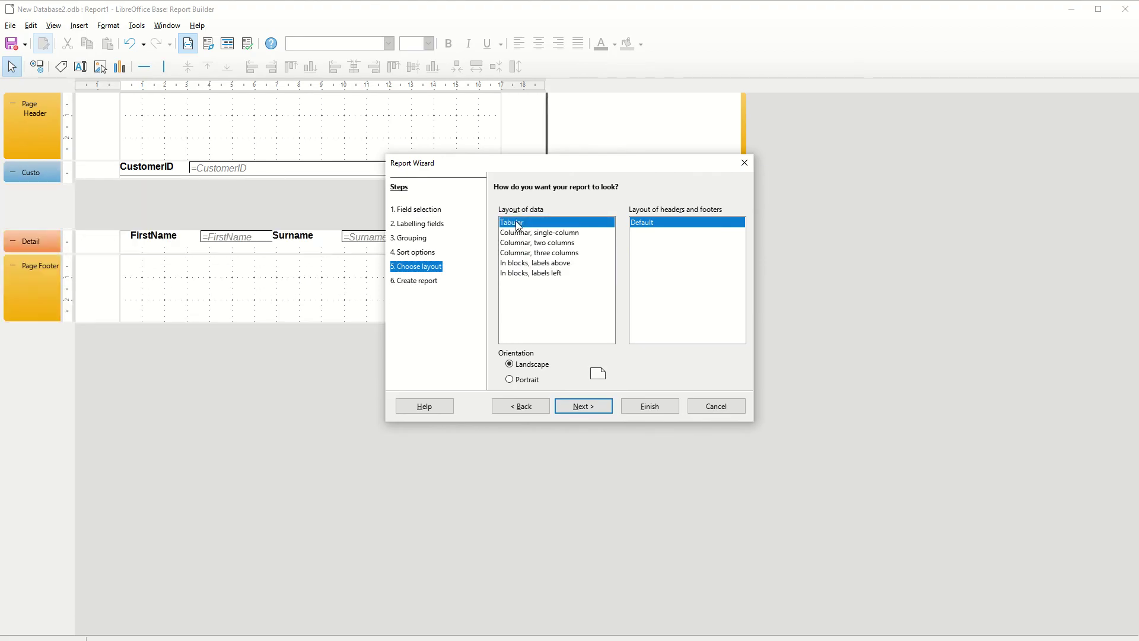
pyautogui.click(583, 408)
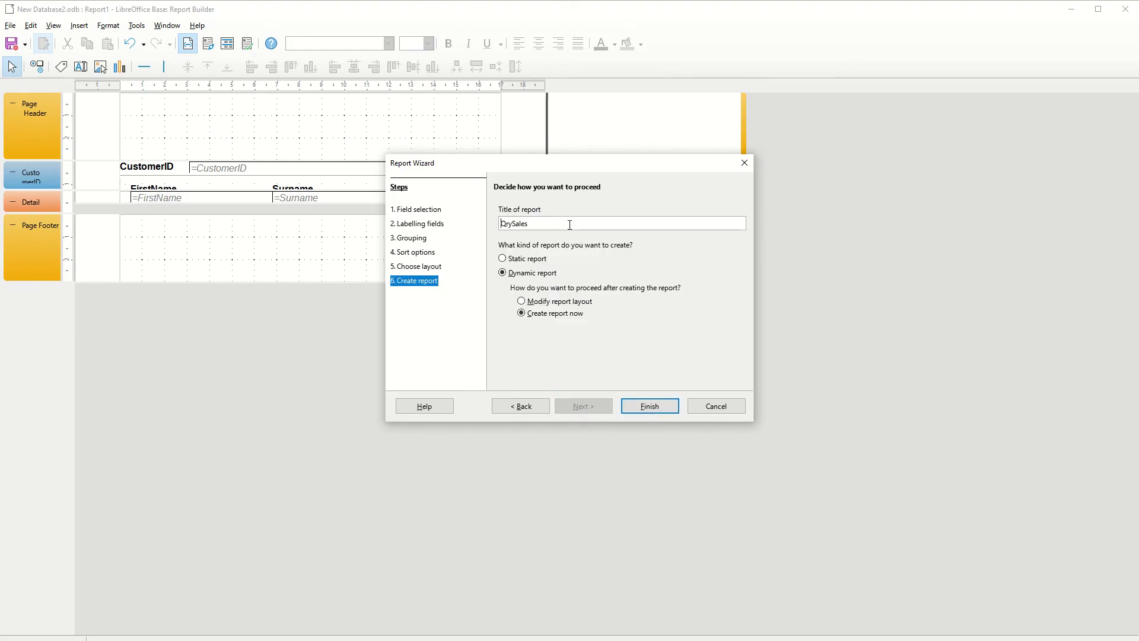
pyautogui.write('Rpt')
# Finish the Report Wizard to generate RptQrySales, listing products and prices under CustomerID 1, 2 and 3.
pyautogui.click(646, 407)
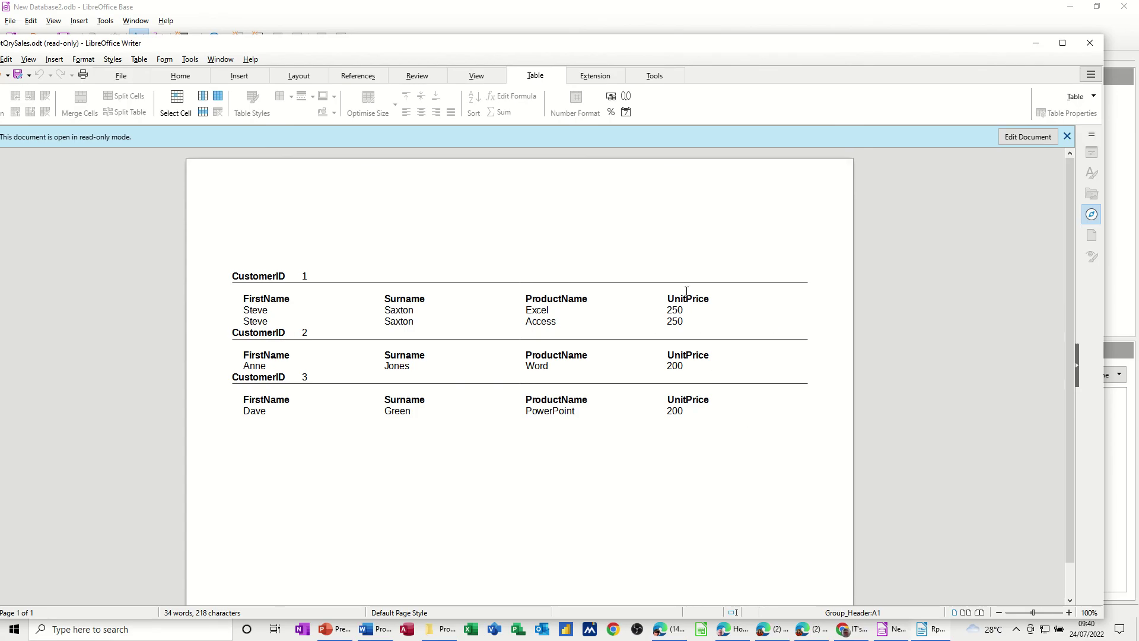
# Close the generated report and open TblProducts in design view.
pyautogui.click(1090, 43)
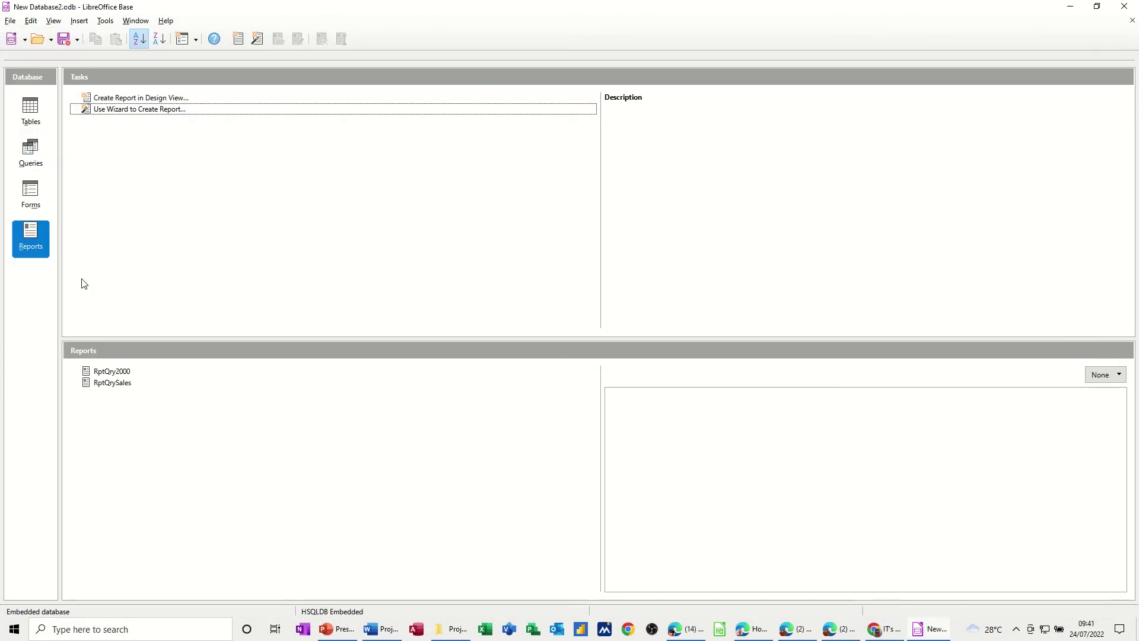
pyautogui.click(33, 119)
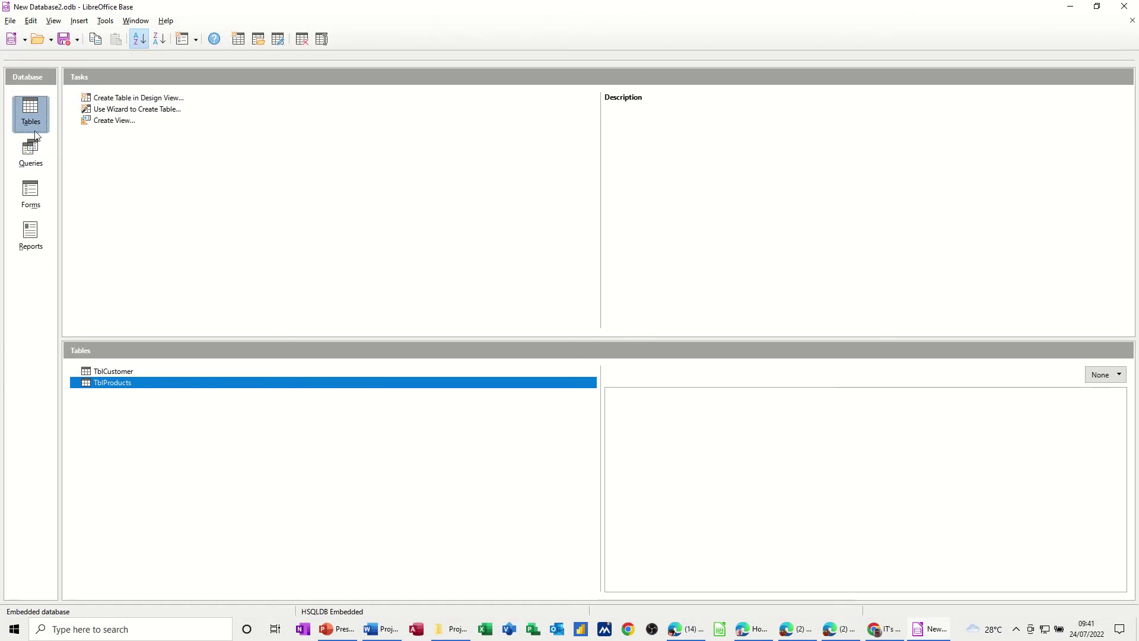
pyautogui.rightClick(115, 385)
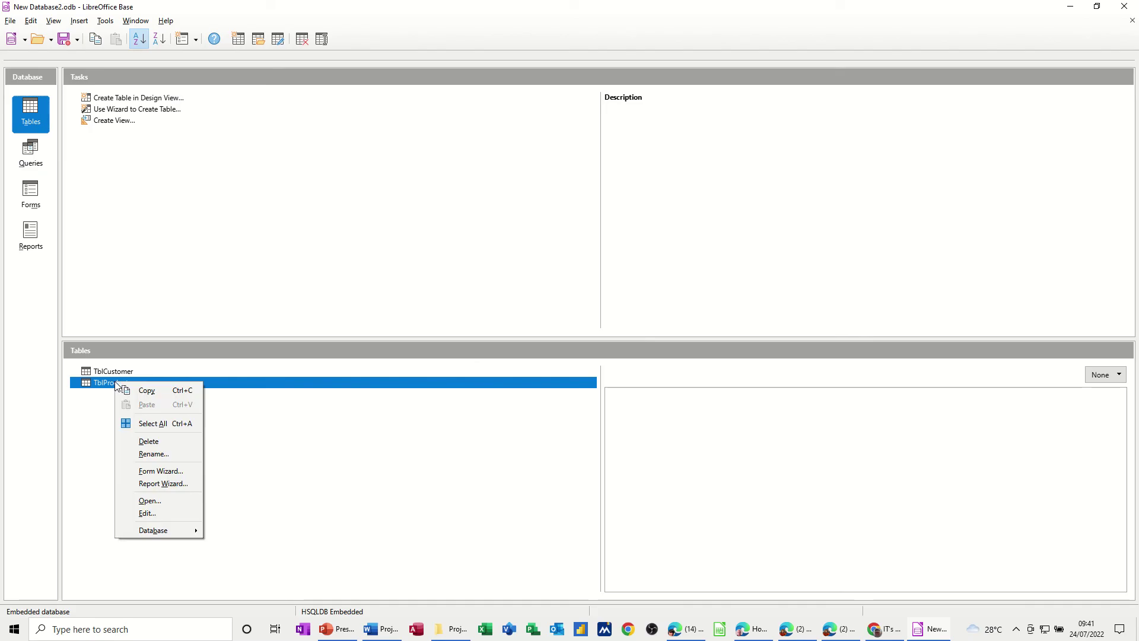
pyautogui.click(138, 513)
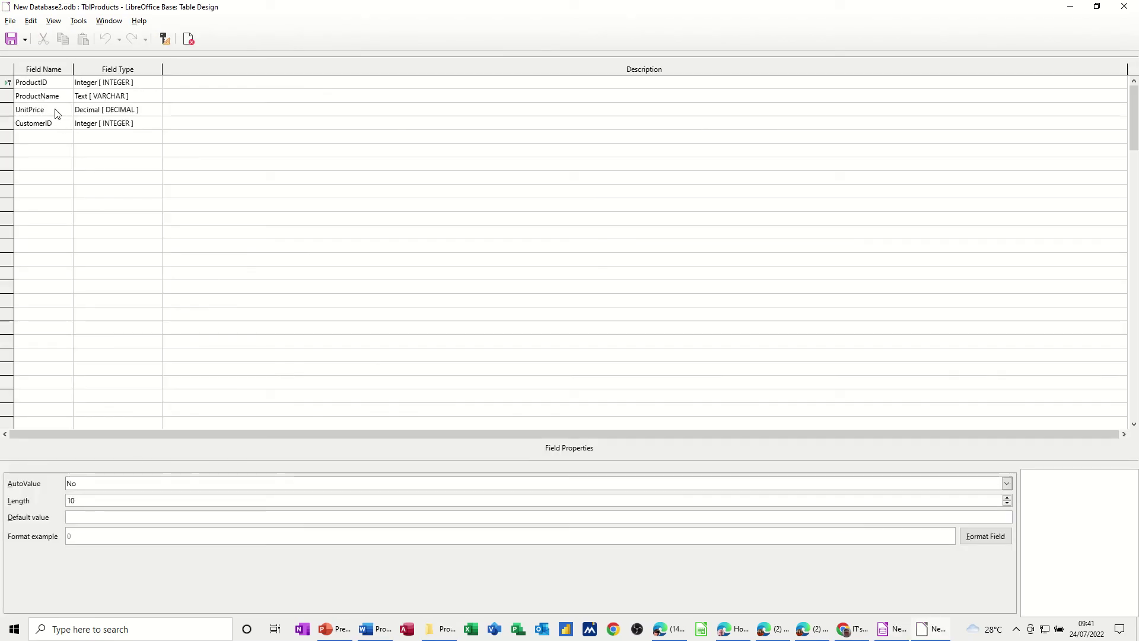
# Format the UnitPrice field as GBP £ currency, then save and close the table design.
pyautogui.click(147, 113)
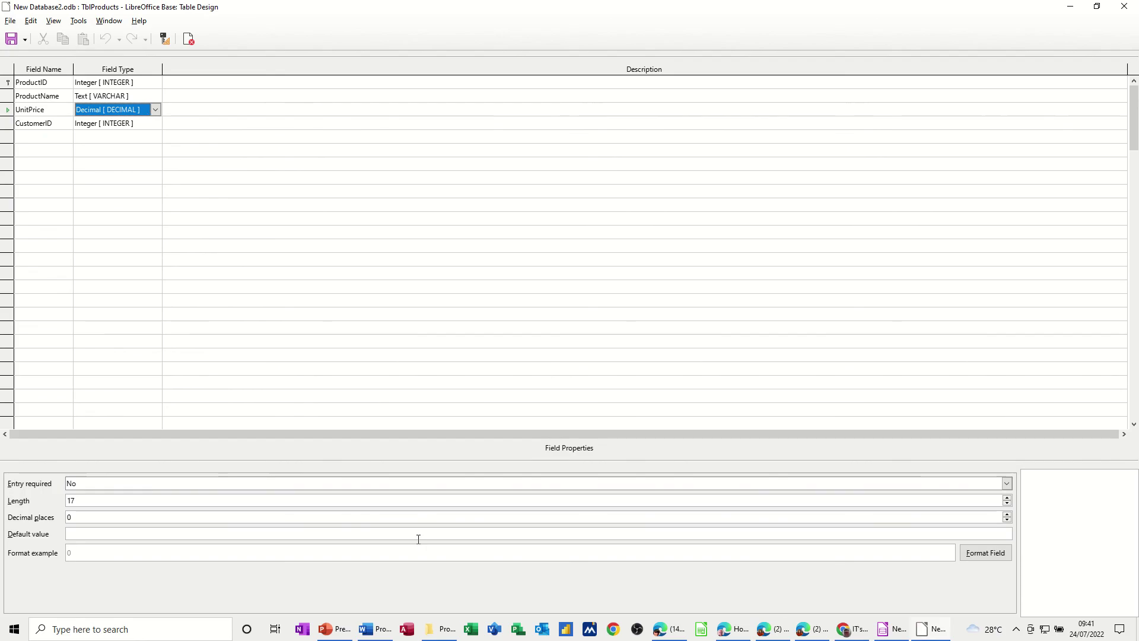
pyautogui.click(969, 553)
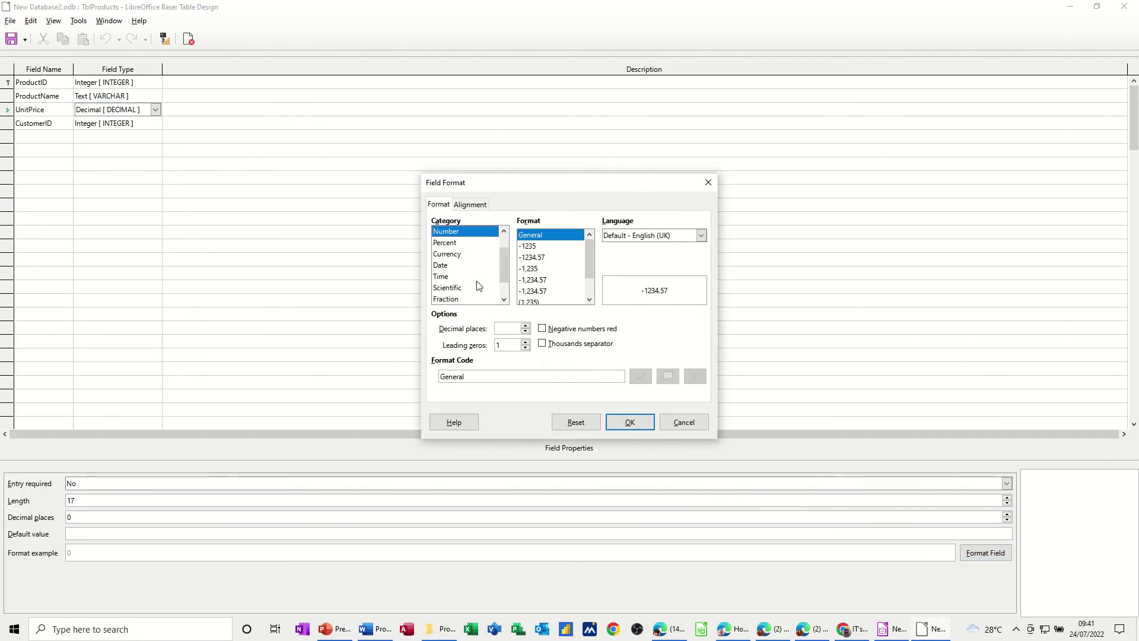
pyautogui.click(461, 255)
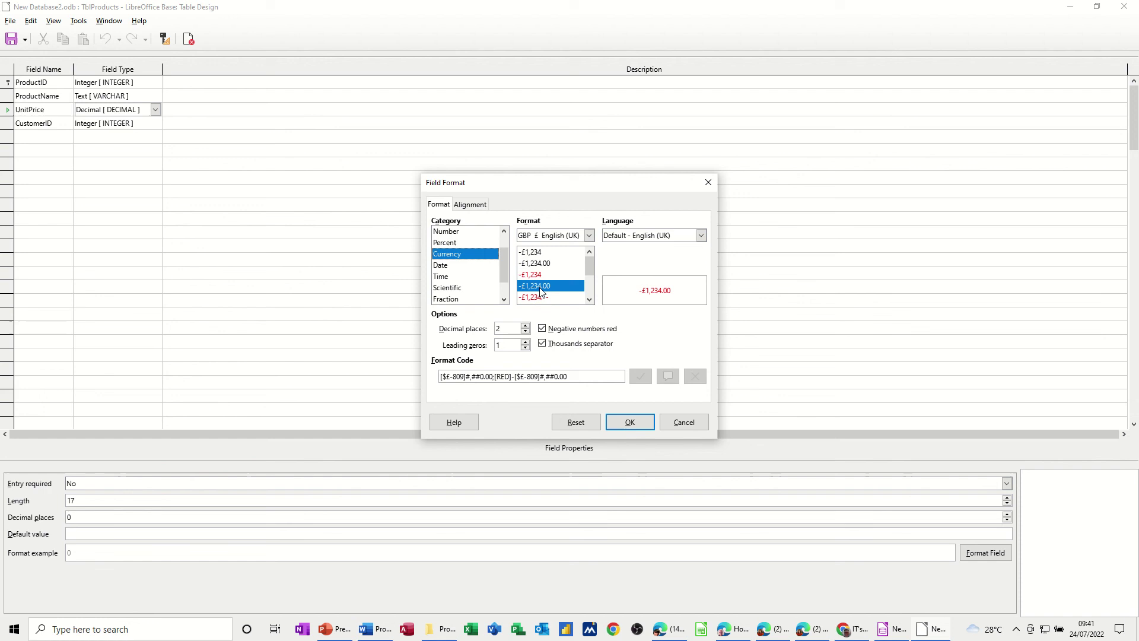
pyautogui.click(628, 425)
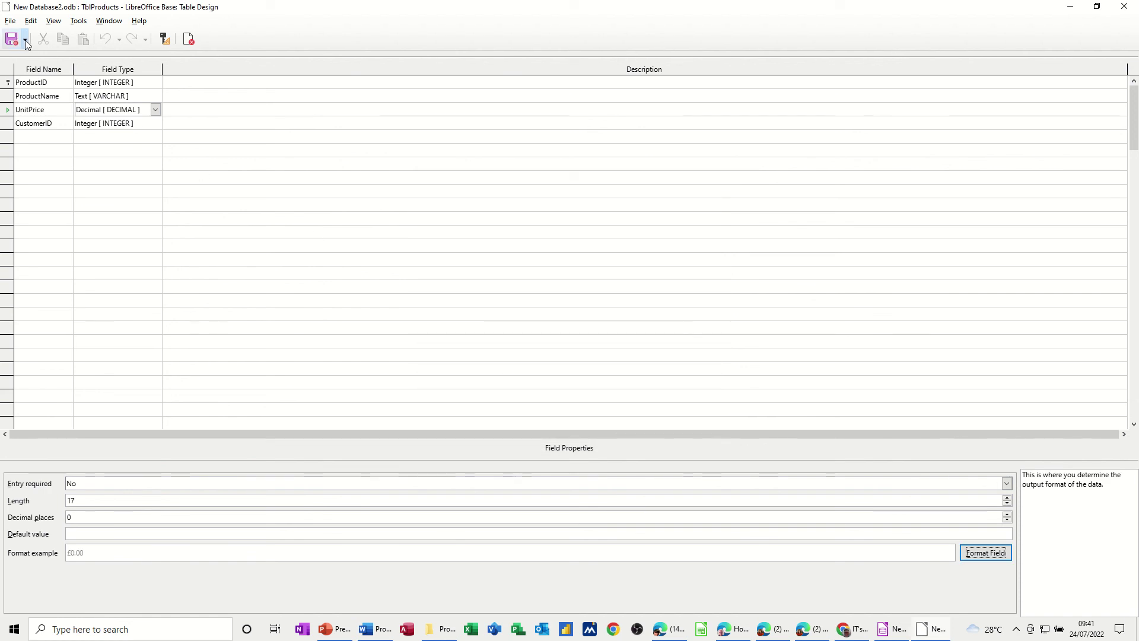
pyautogui.click(7, 42)
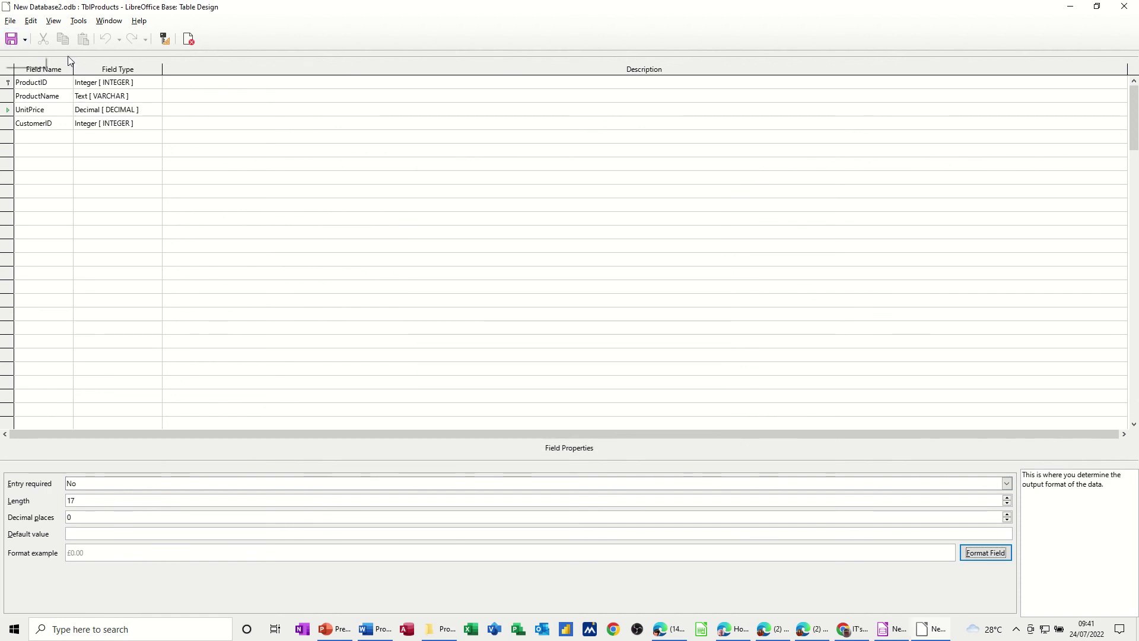
pyautogui.click(188, 40)
pyautogui.doubleClick(123, 385)
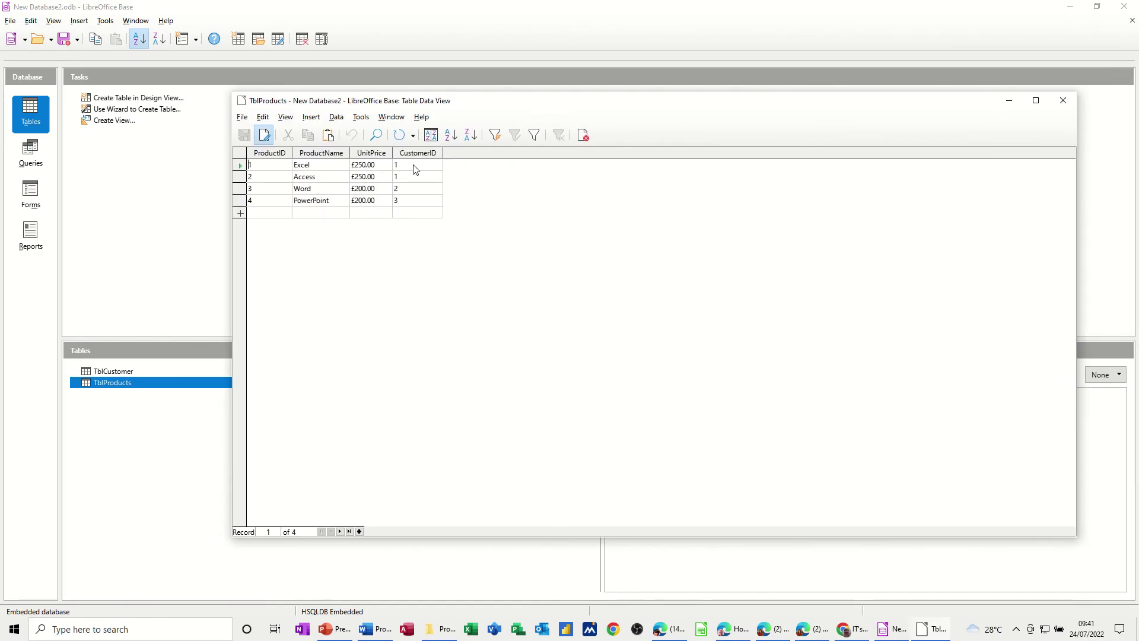
pyautogui.click(1062, 100)
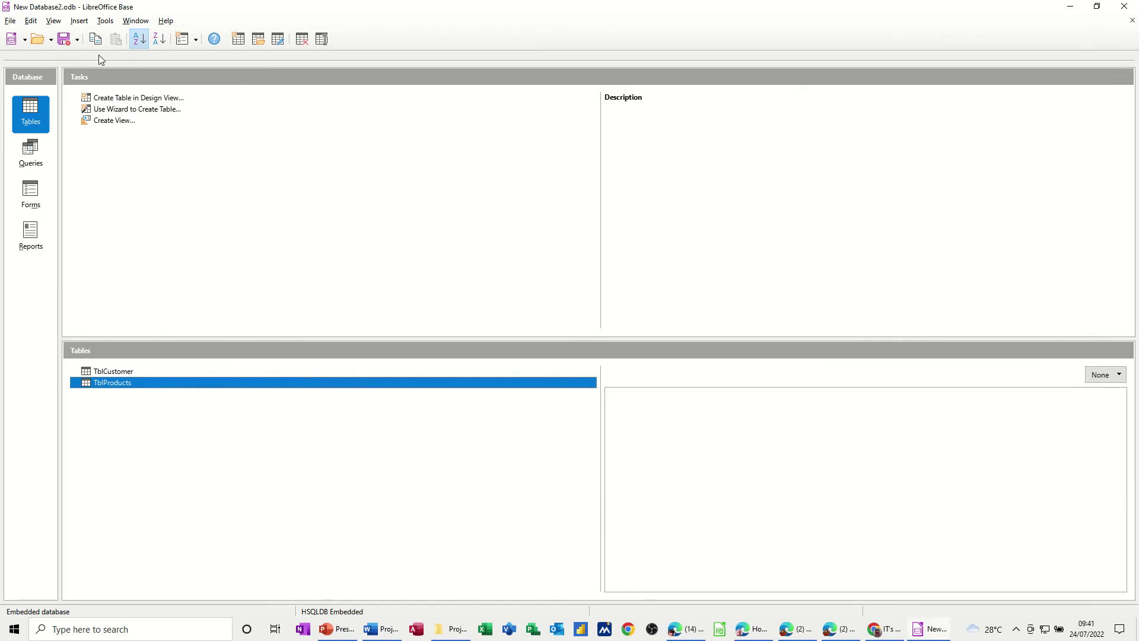
pyautogui.click(105, 21)
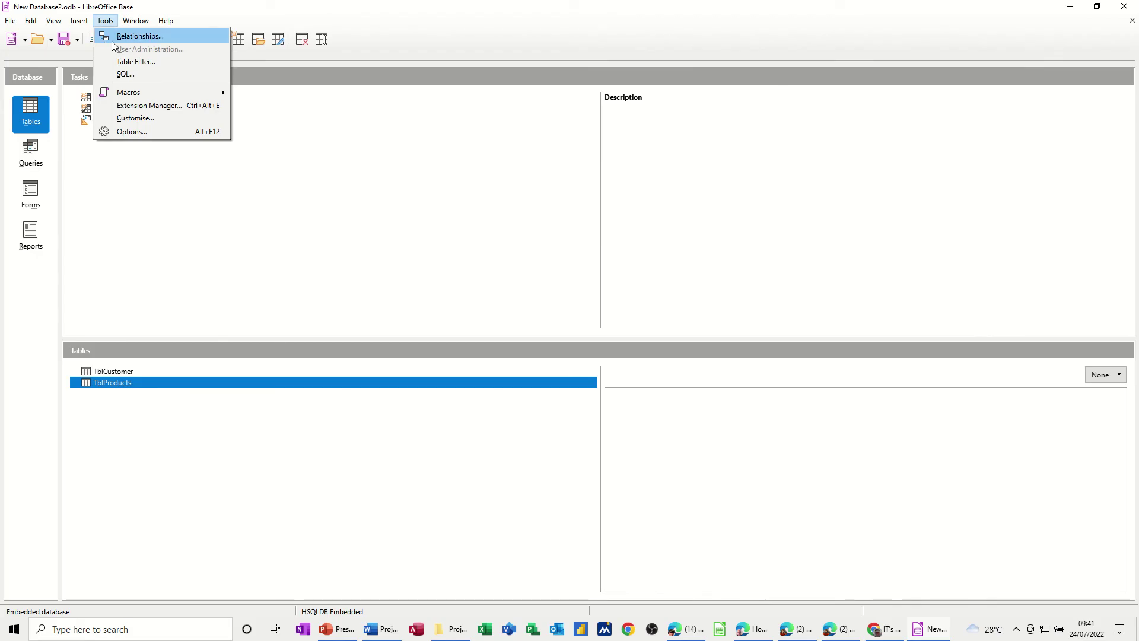
pyautogui.click(117, 39)
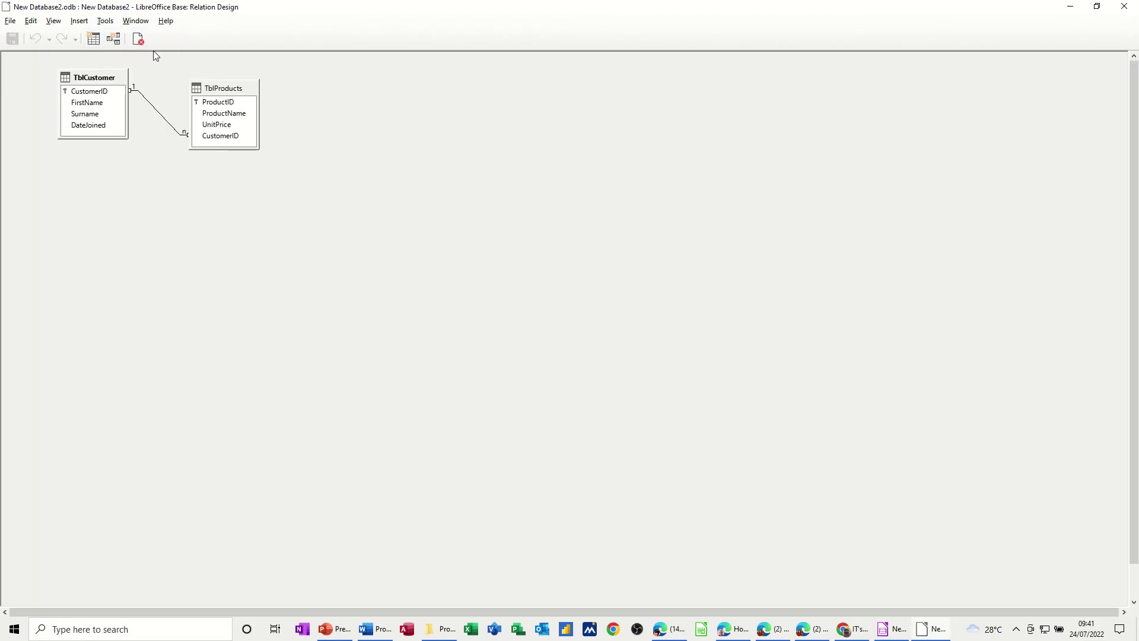
pyautogui.click(138, 39)
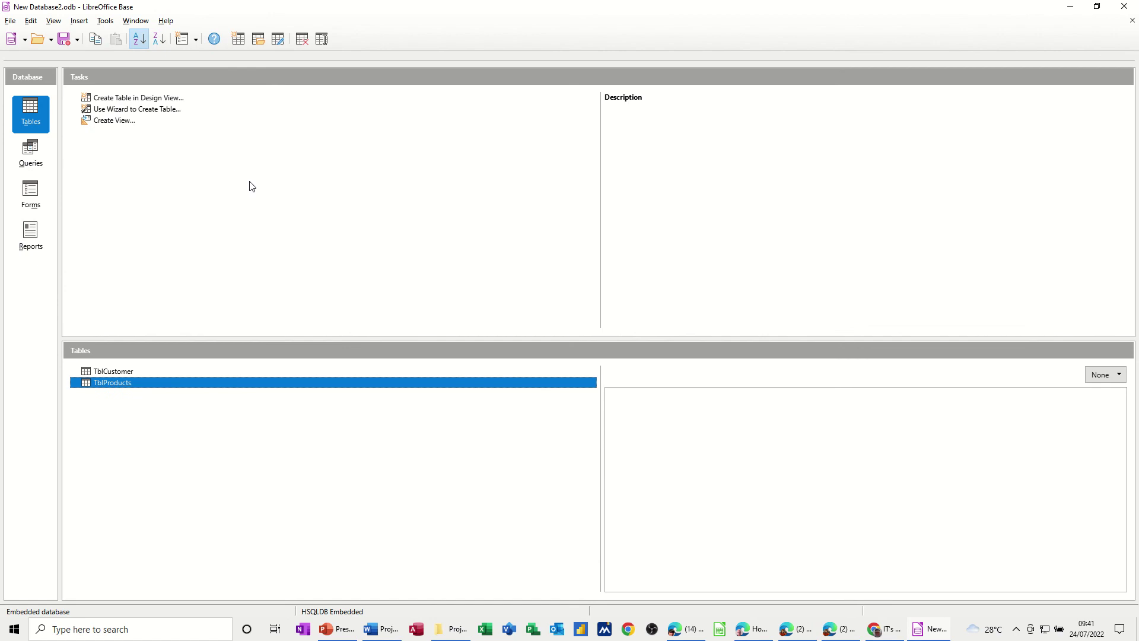